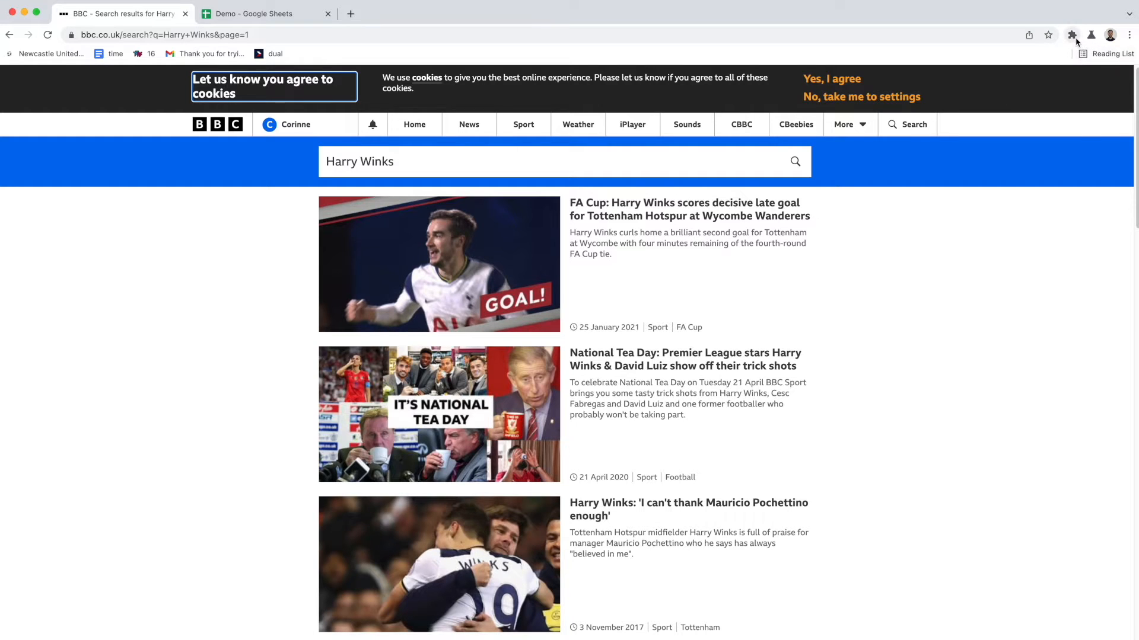
# Step: Pin the Axiom Browser Automation extension and open its dashboard panel
pyautogui.click(1072, 36)
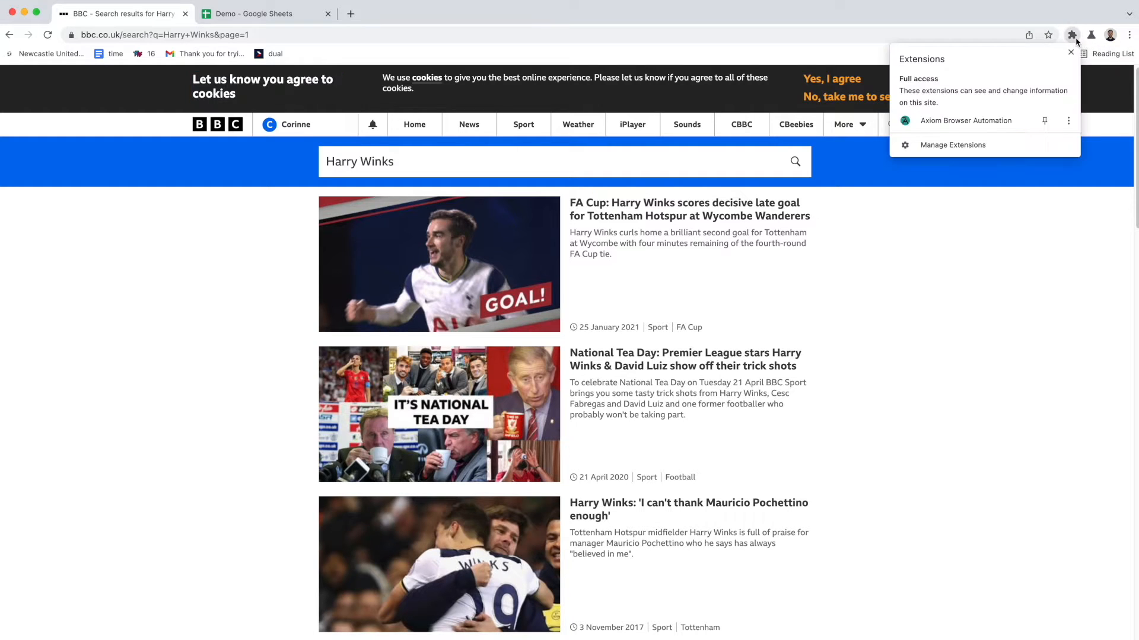
pyautogui.click(1044, 121)
pyautogui.click(1054, 35)
pyautogui.click(1052, 35)
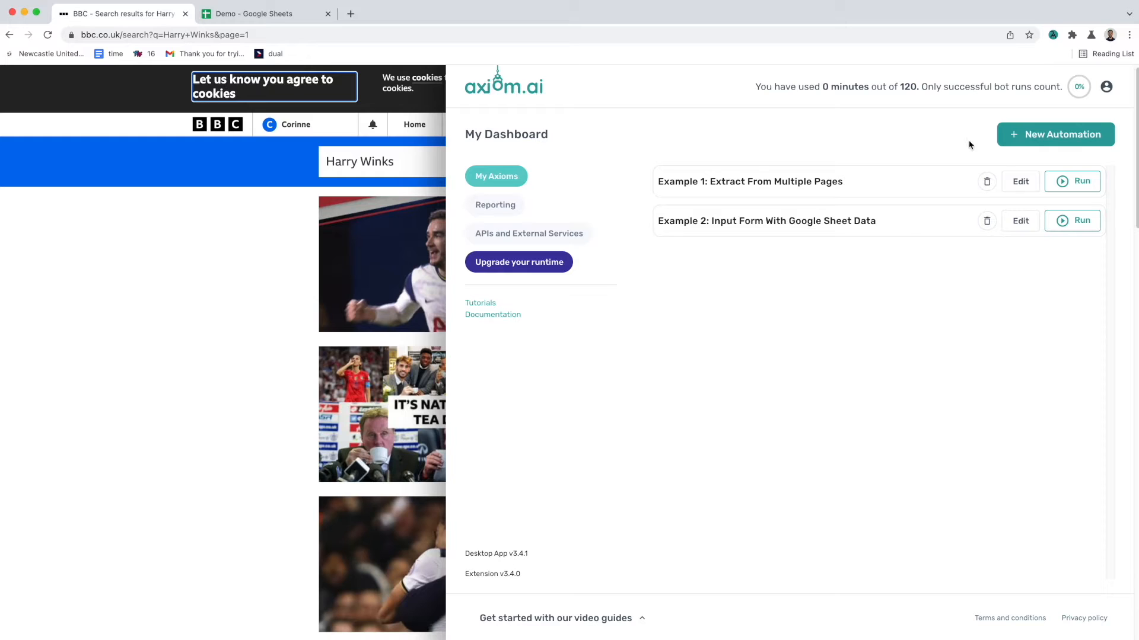
# Step: Create a new blank automation beginning with an 'Interact with a page's interface' step
pyautogui.click(1037, 149)
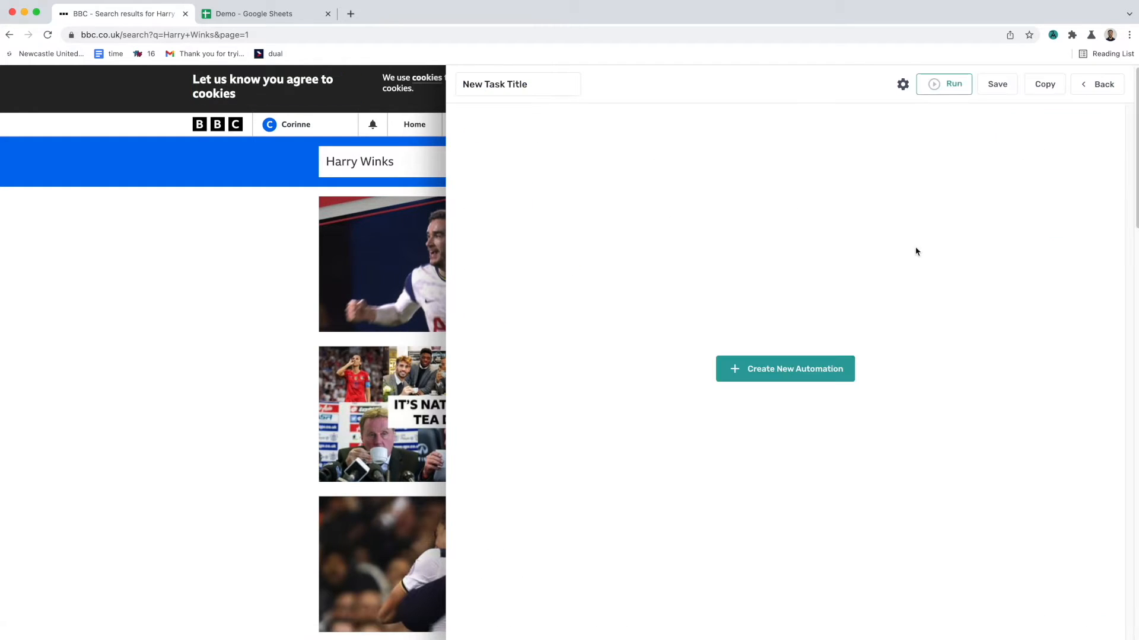
pyautogui.click(813, 366)
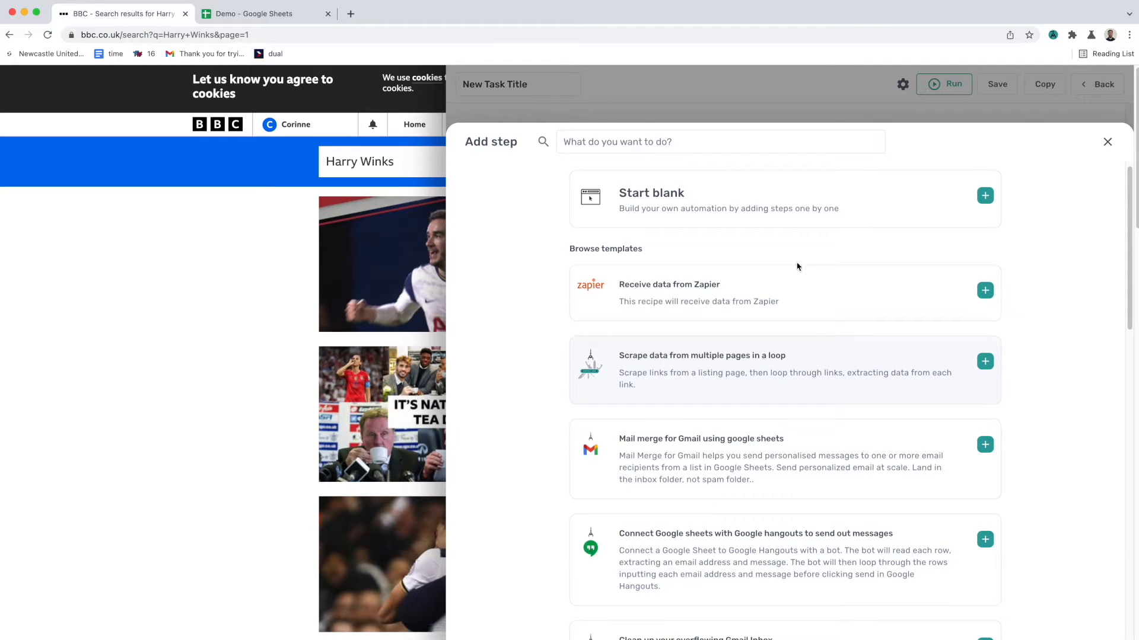
pyautogui.click(789, 219)
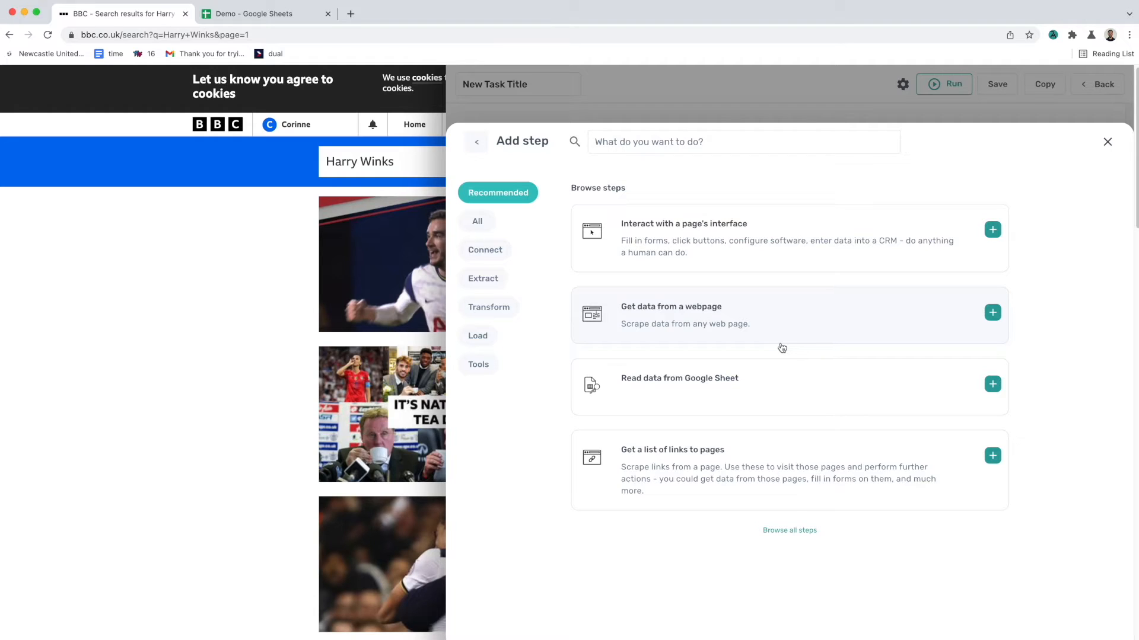
pyautogui.click(785, 260)
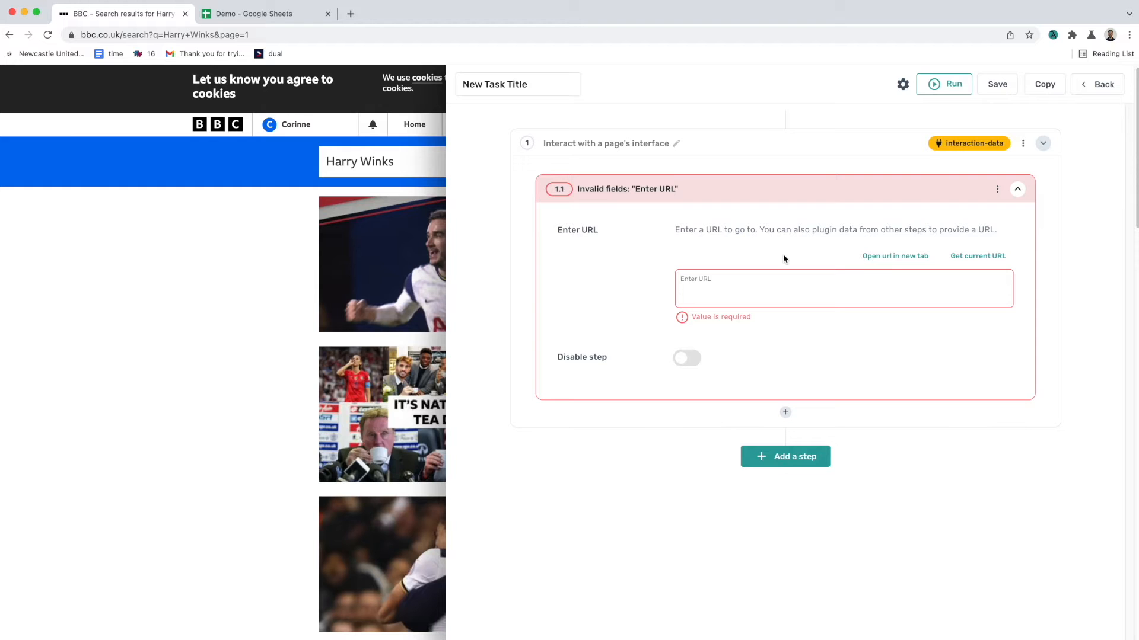
# Step: Fill the Go to page substep's URL with the current BBC search results page address
pyautogui.click(1051, 36)
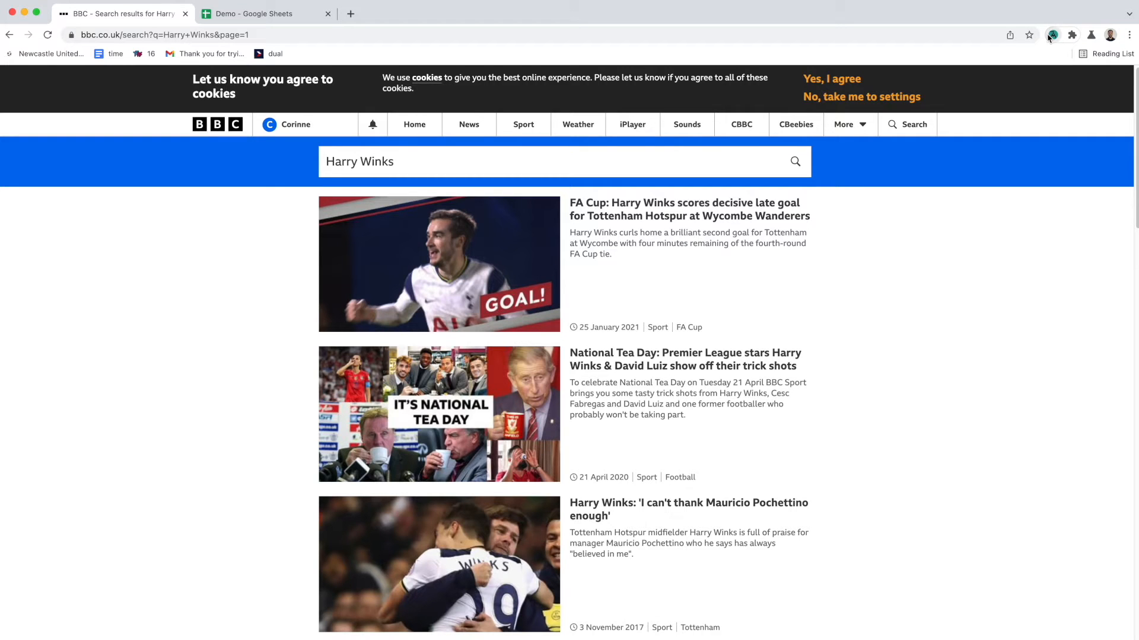
pyautogui.click(1051, 35)
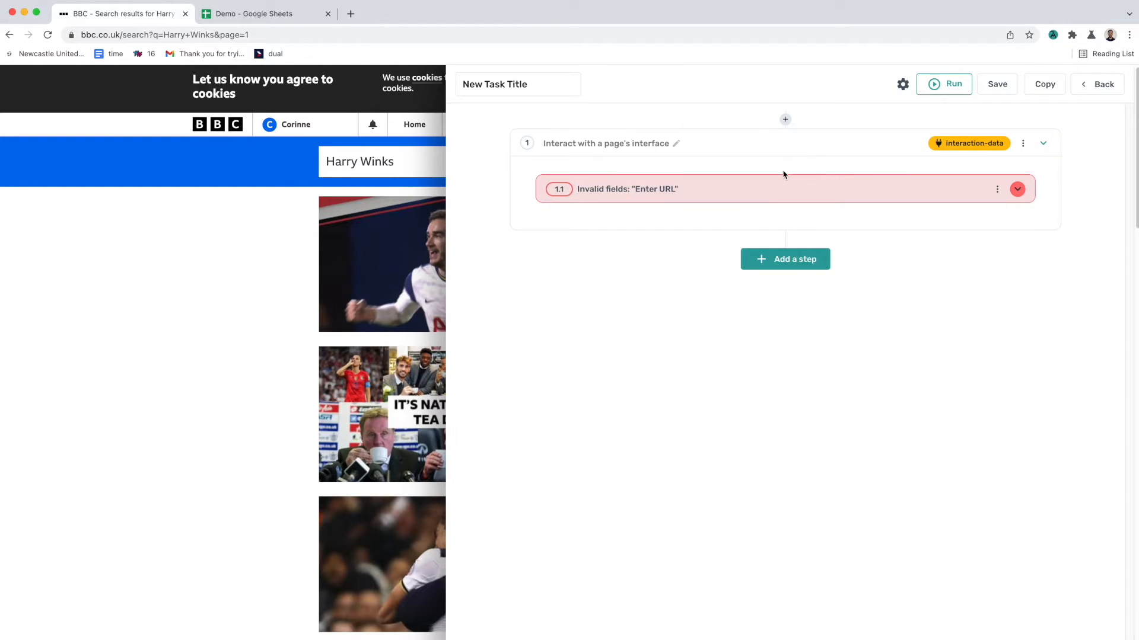
pyautogui.click(778, 188)
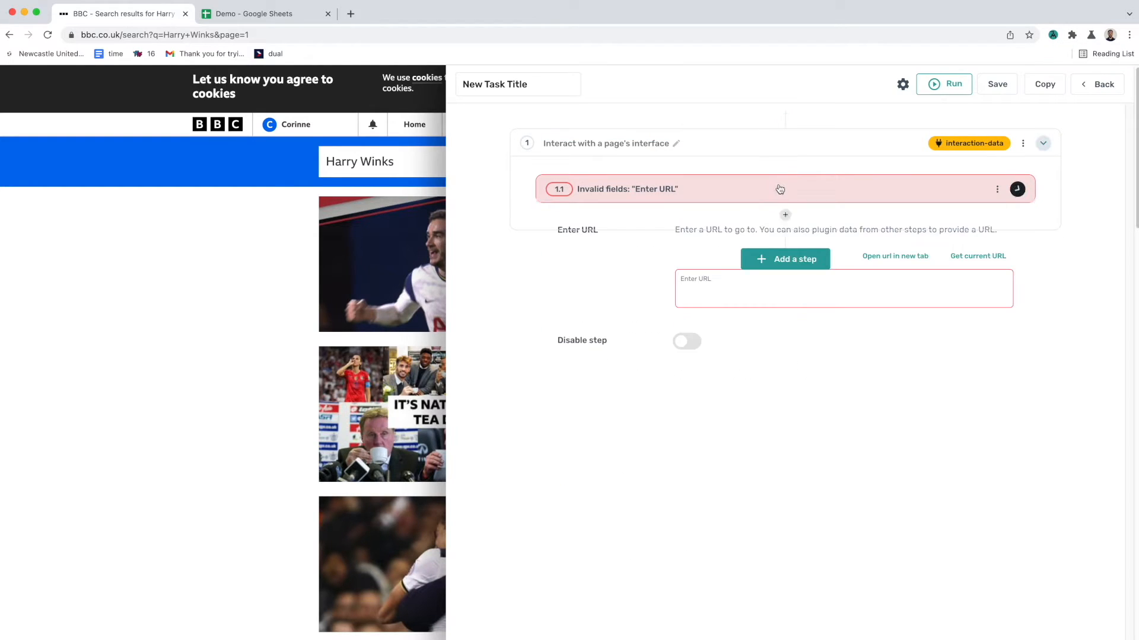
pyautogui.click(976, 256)
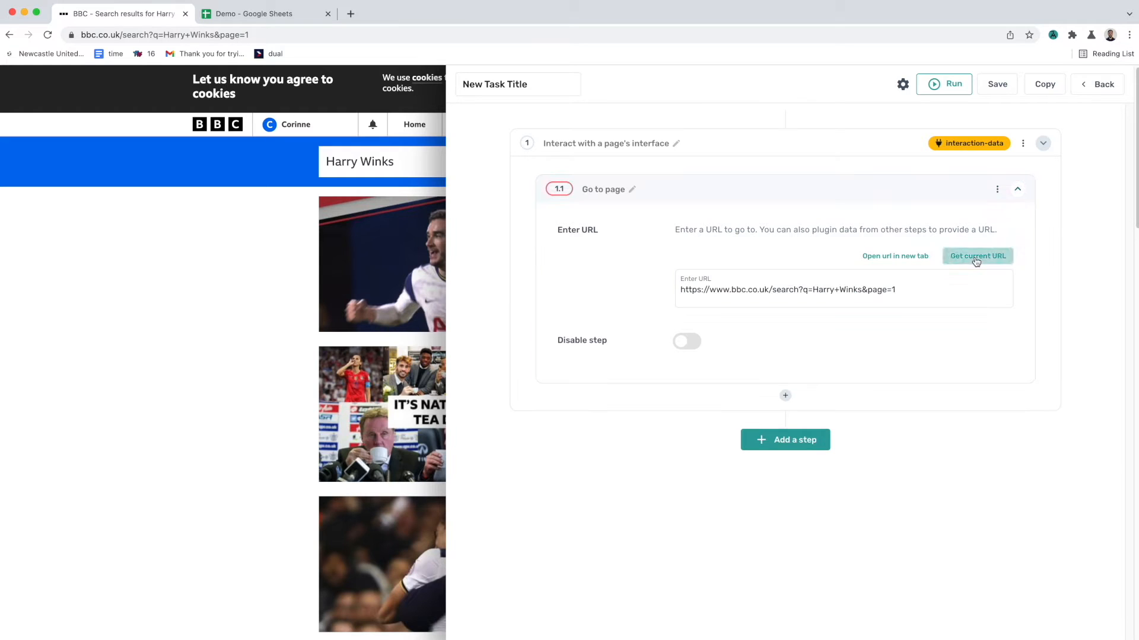
pyautogui.click(815, 196)
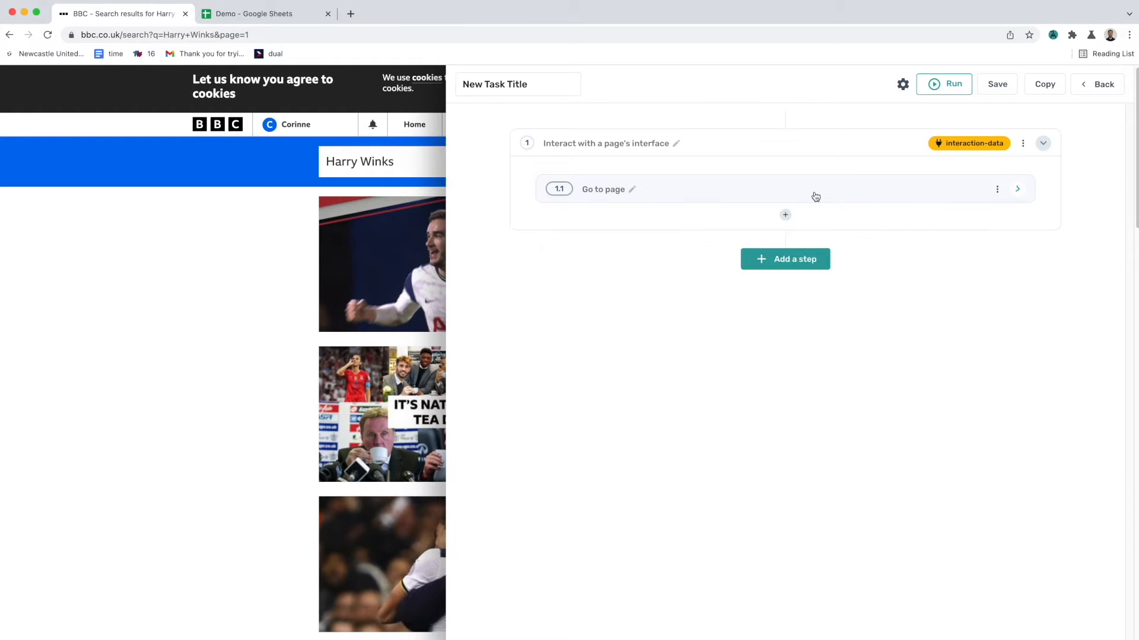
# Step: Add a 'Get data from a webpage' substep after Go to page, searching the step list for scraper
pyautogui.click(784, 216)
pyautogui.click(706, 137)
pyautogui.write('scraper')
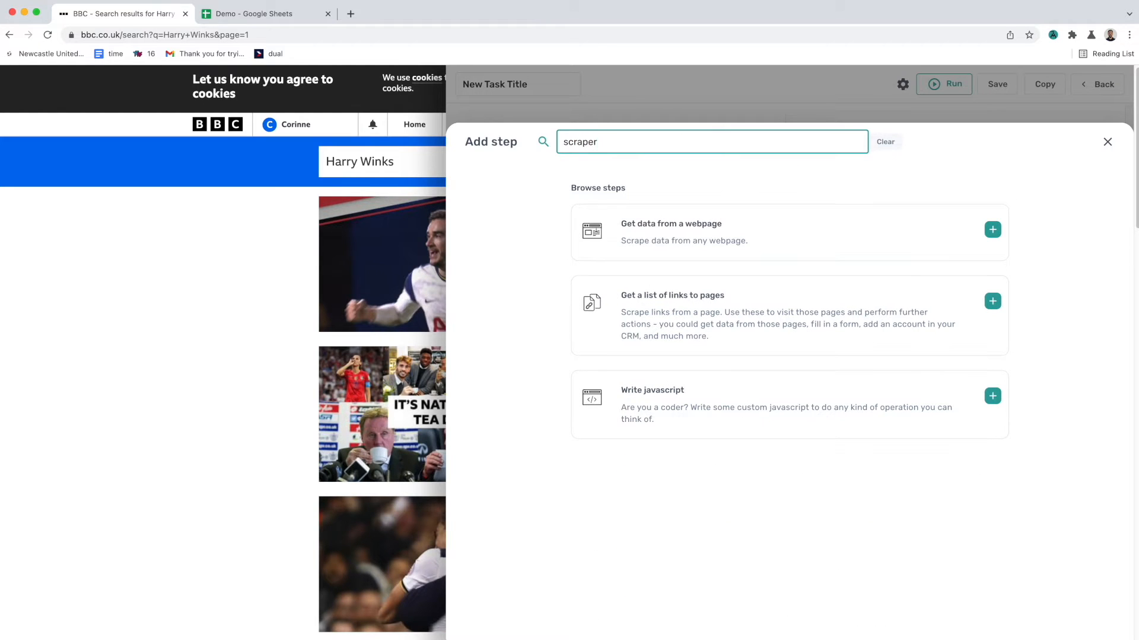
pyautogui.click(730, 241)
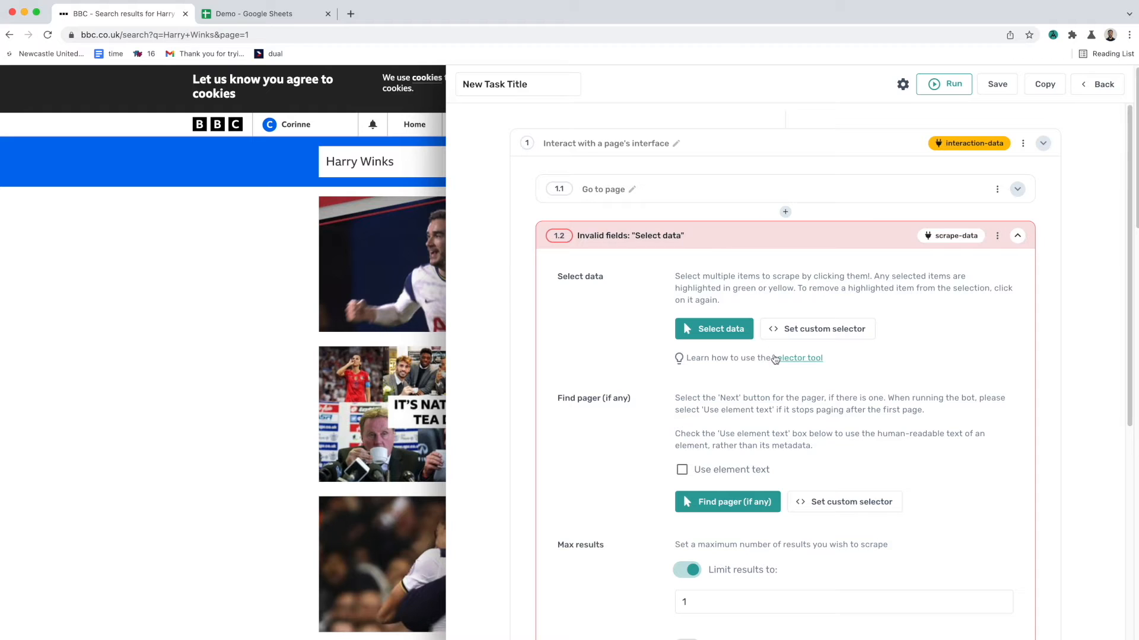
# Step: Start the selector tool and pick the article headlines as text for Column A
pyautogui.scroll(-2, 759, 386)
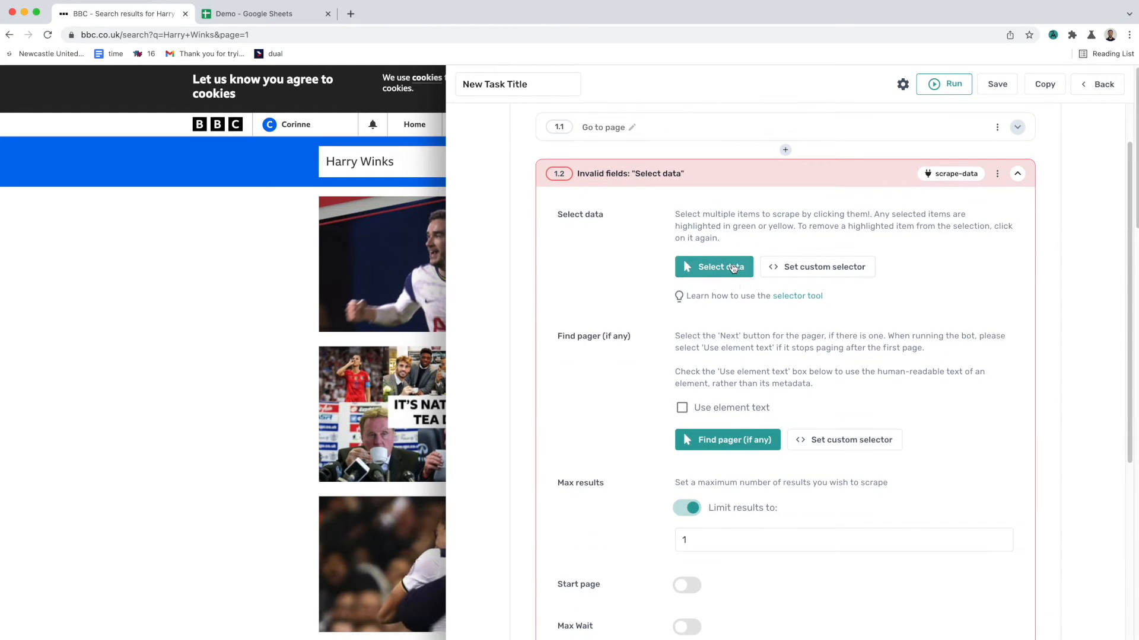
pyautogui.click(733, 268)
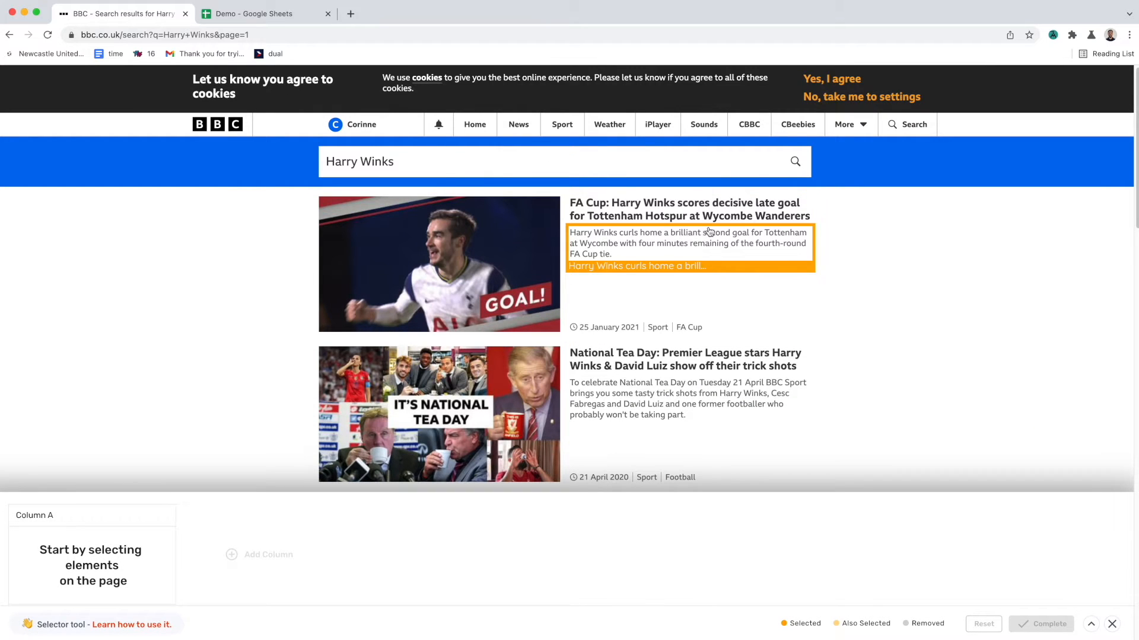
pyautogui.click(807, 216)
pyautogui.click(686, 359)
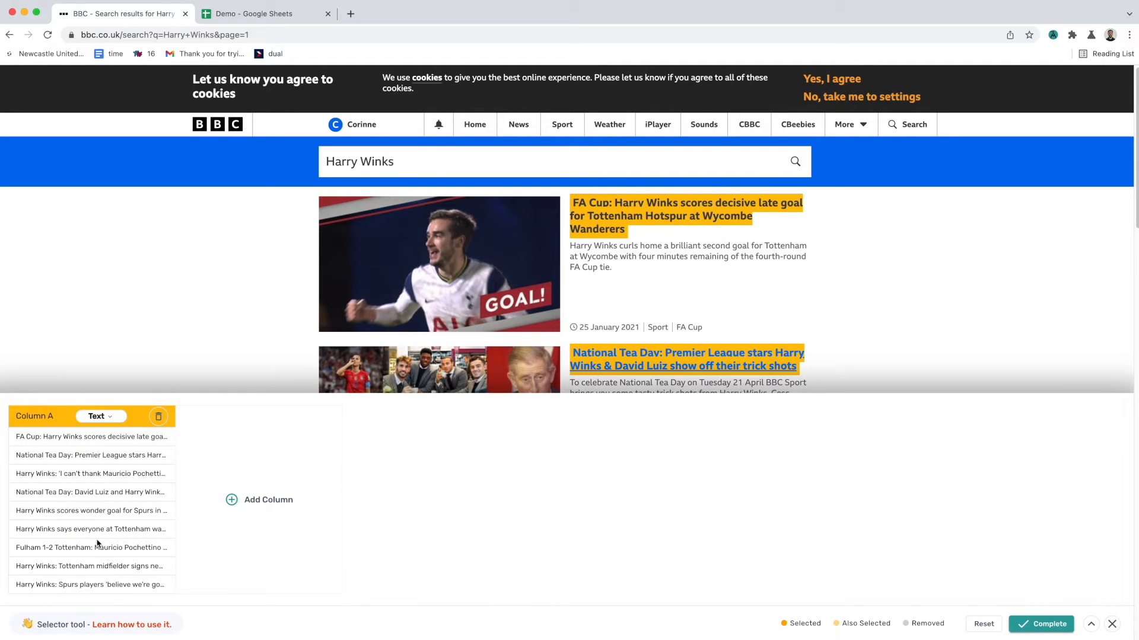
# Step: Add Column B set to Link, pick the headlines' links, and complete the selection
pyautogui.click(228, 500)
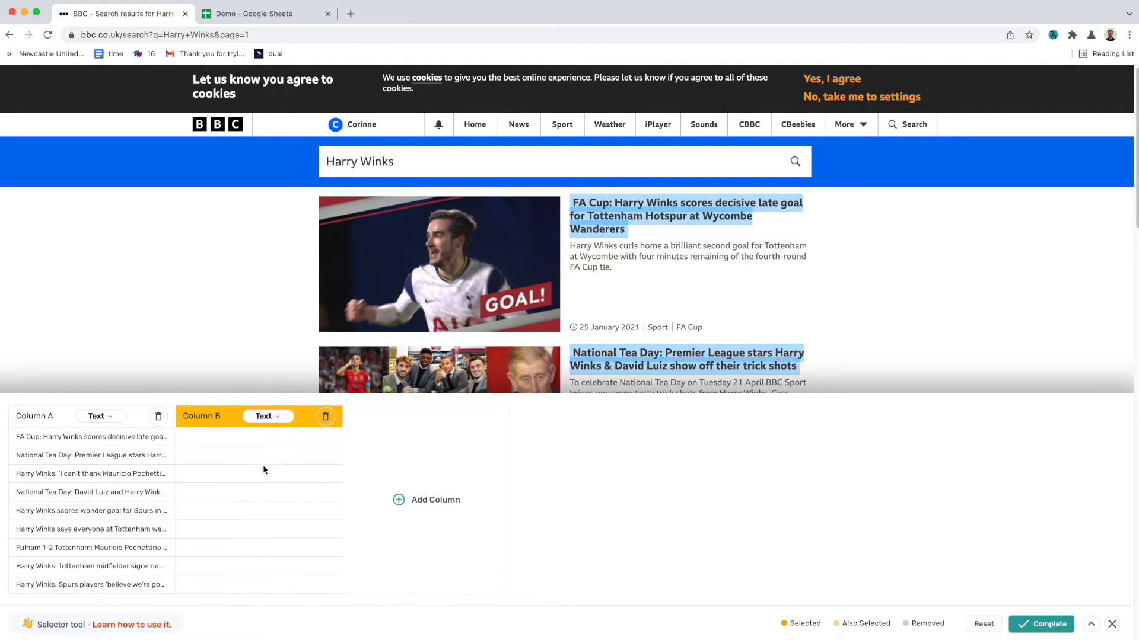
pyautogui.click(274, 423)
pyautogui.click(268, 455)
pyautogui.click(650, 215)
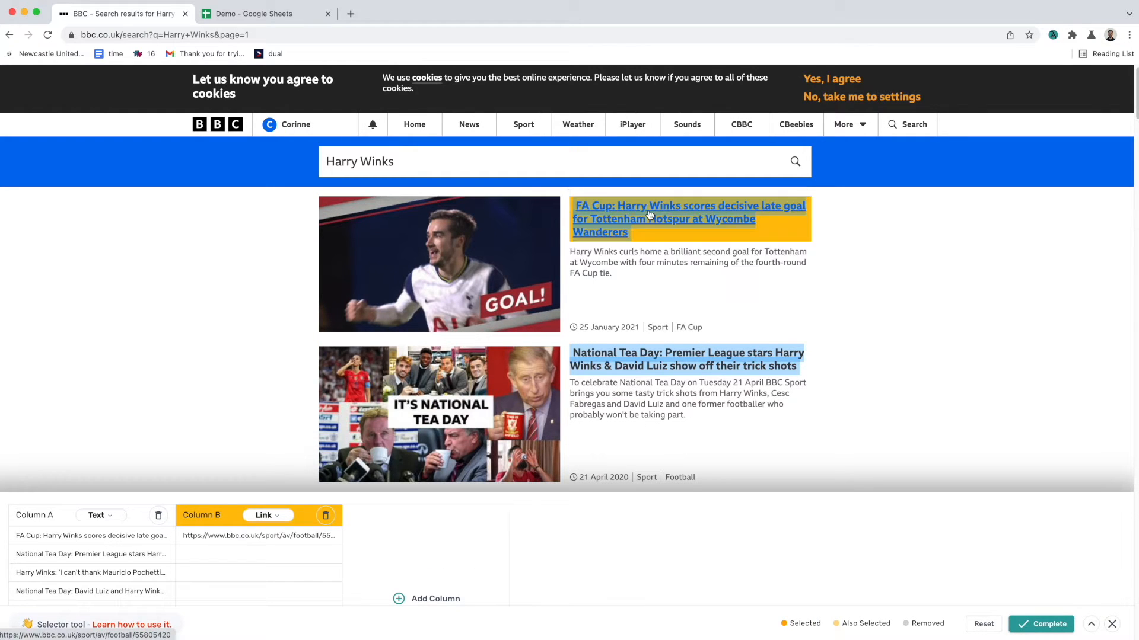
pyautogui.click(676, 359)
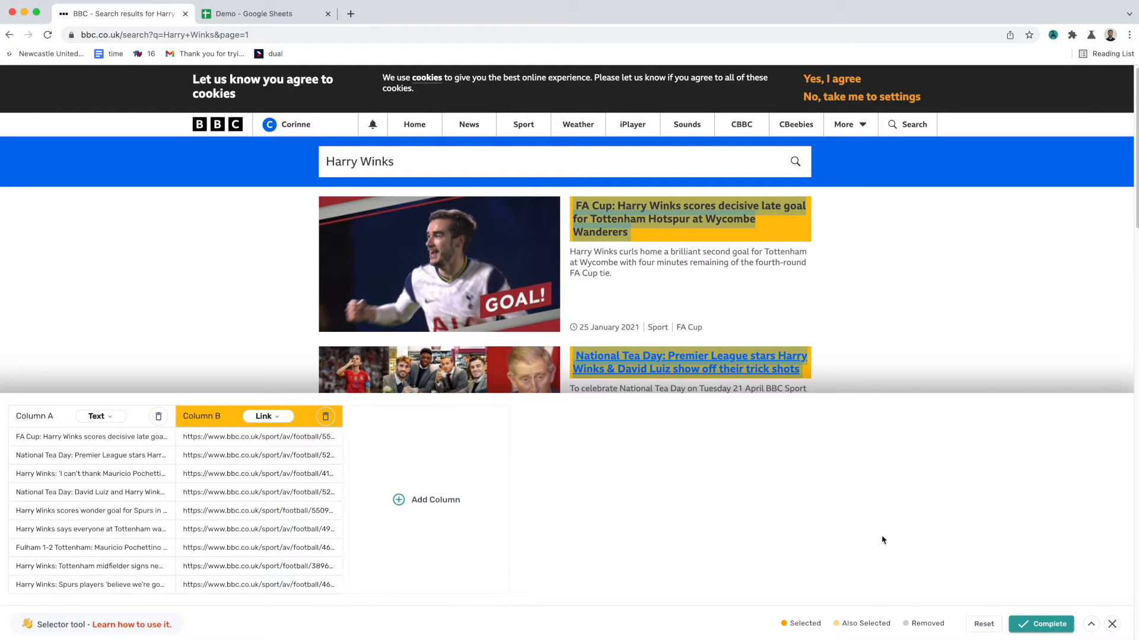
pyautogui.click(1050, 631)
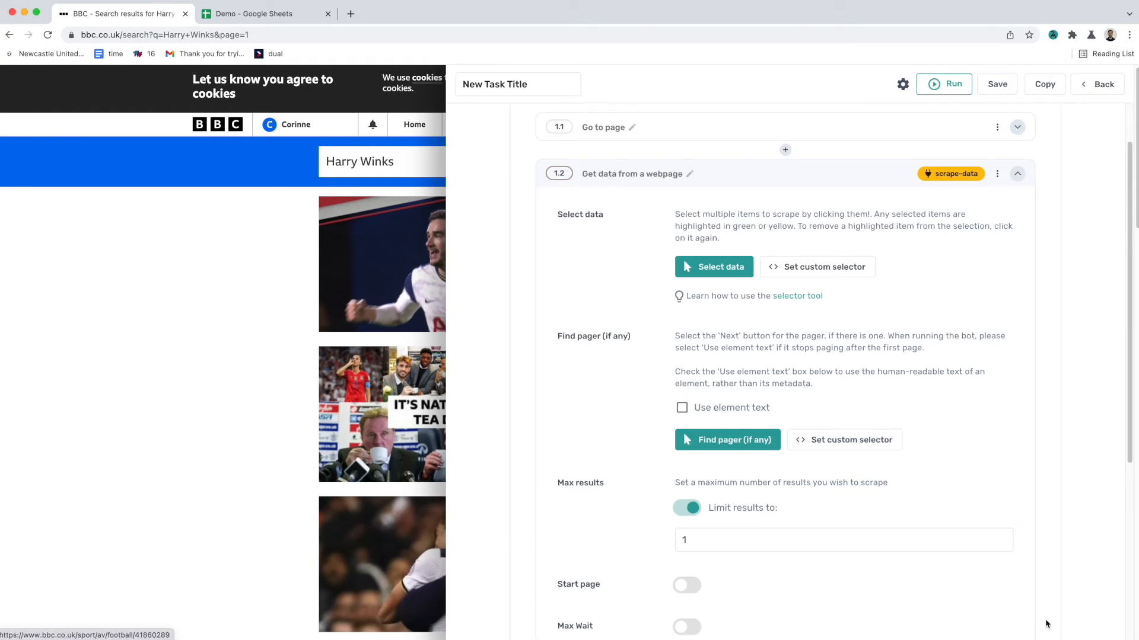
# Step: Set the pager to the next-page arrow below the search results
pyautogui.scroll(-1, 734, 409)
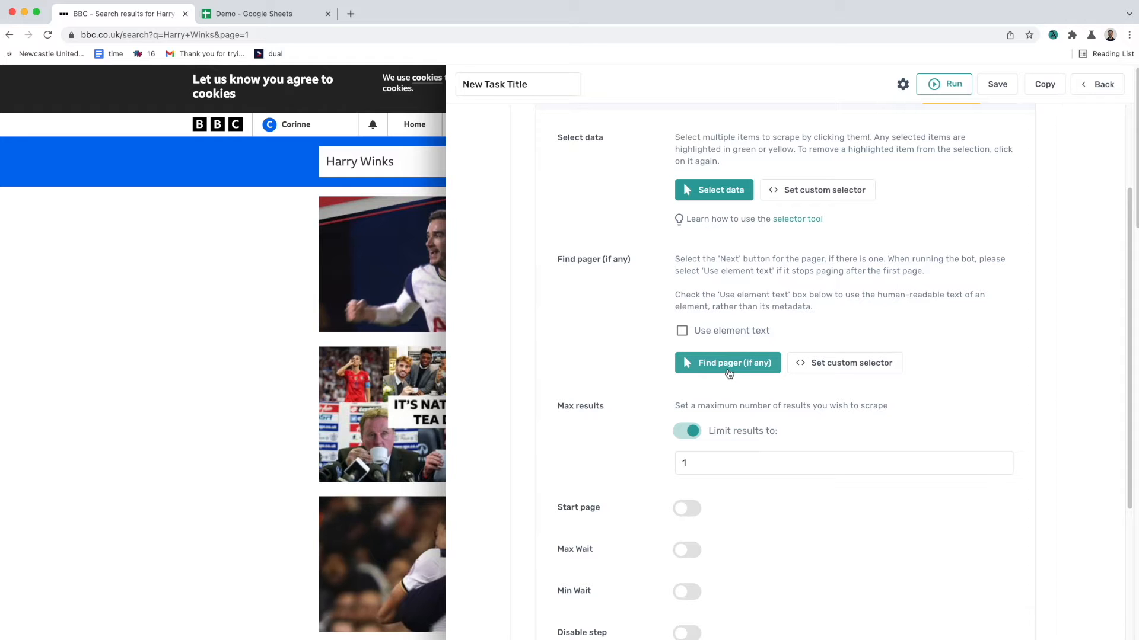
pyautogui.click(729, 373)
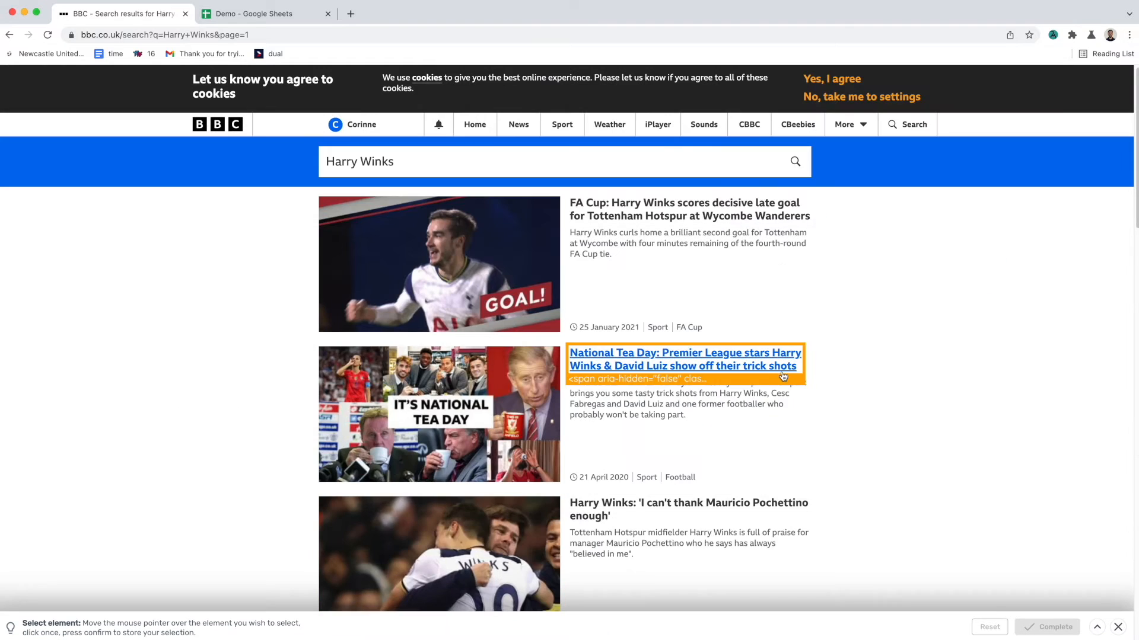
pyautogui.scroll(-15, 795, 365)
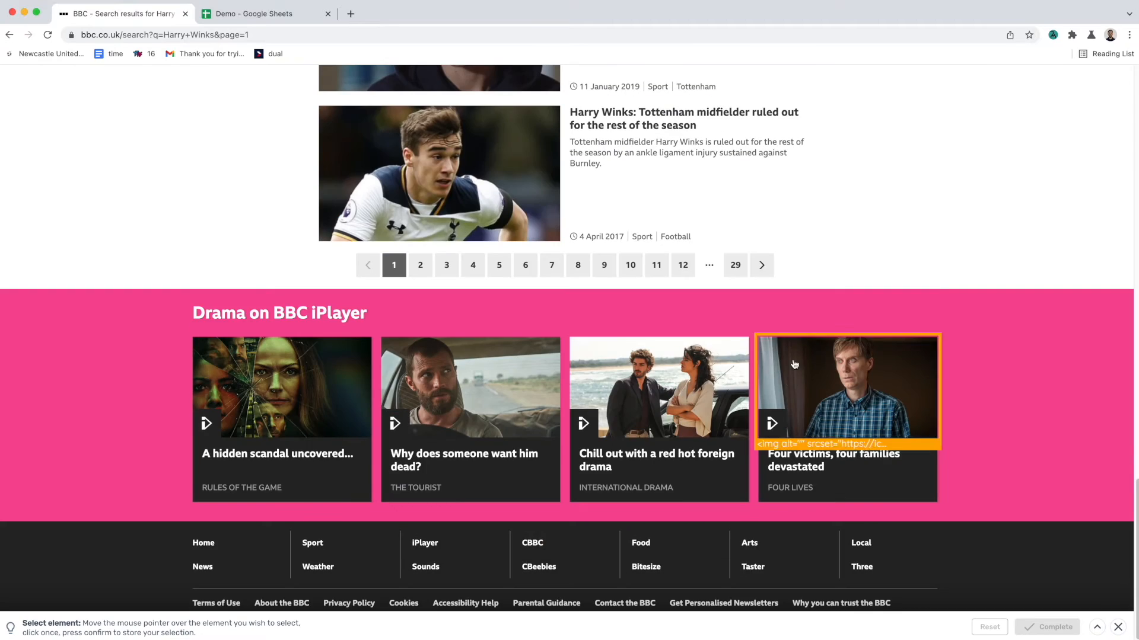
pyautogui.click(762, 276)
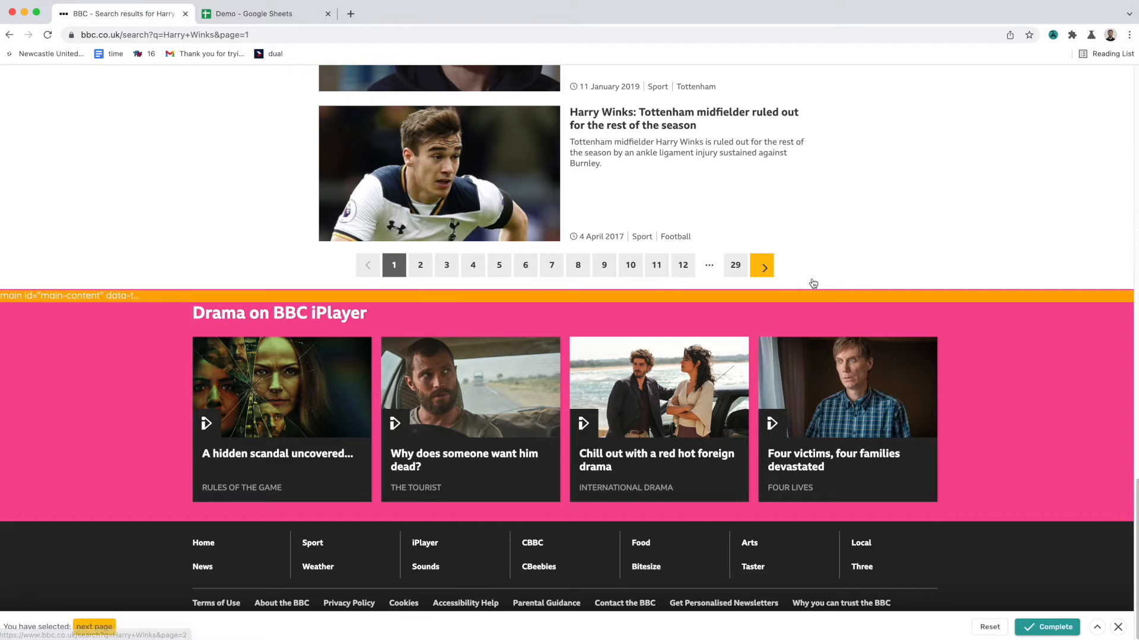
pyautogui.click(1042, 628)
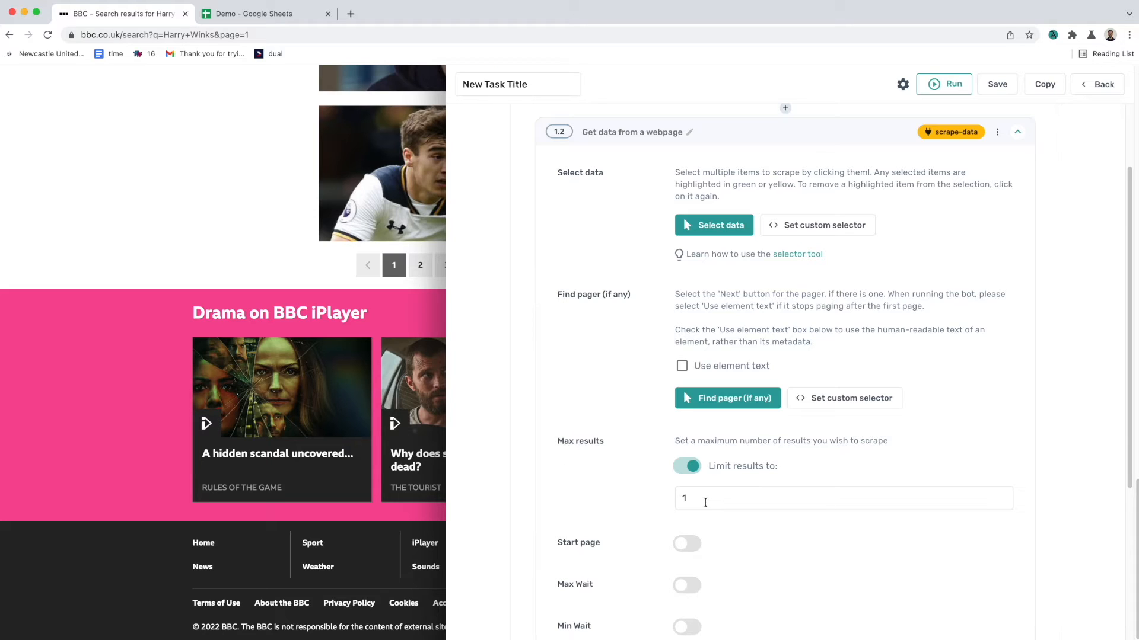
# Step: Limit the scraped results to 5 and collapse the scraping substep
pyautogui.click(705, 503)
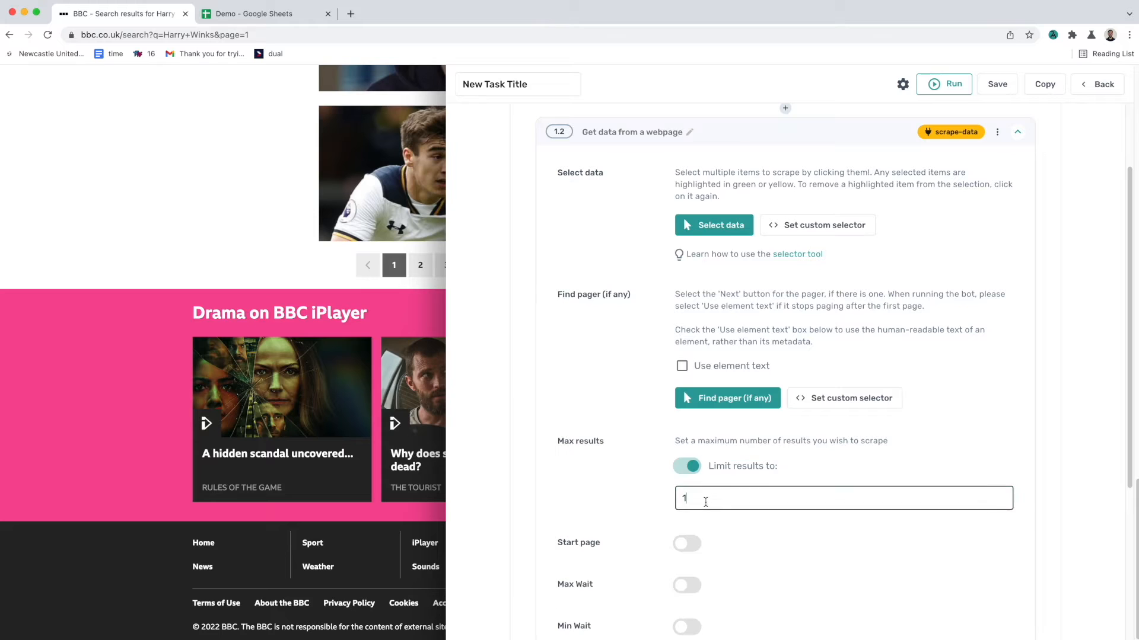
pyautogui.doubleClick(705, 503)
pyautogui.write('5')
pyautogui.scroll(1, 789, 198)
pyautogui.click(792, 153)
pyautogui.click(996, 95)
pyautogui.click(915, 373)
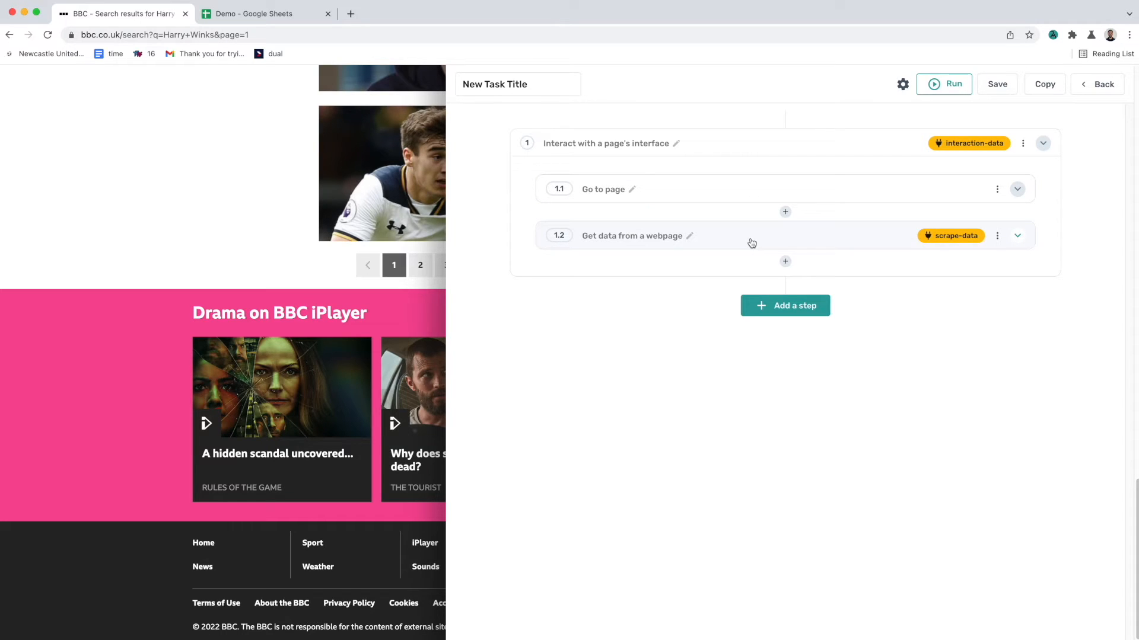
# Step: Add a 'Display a message' step whose message inserts the scraped interaction-data columns
pyautogui.click(802, 307)
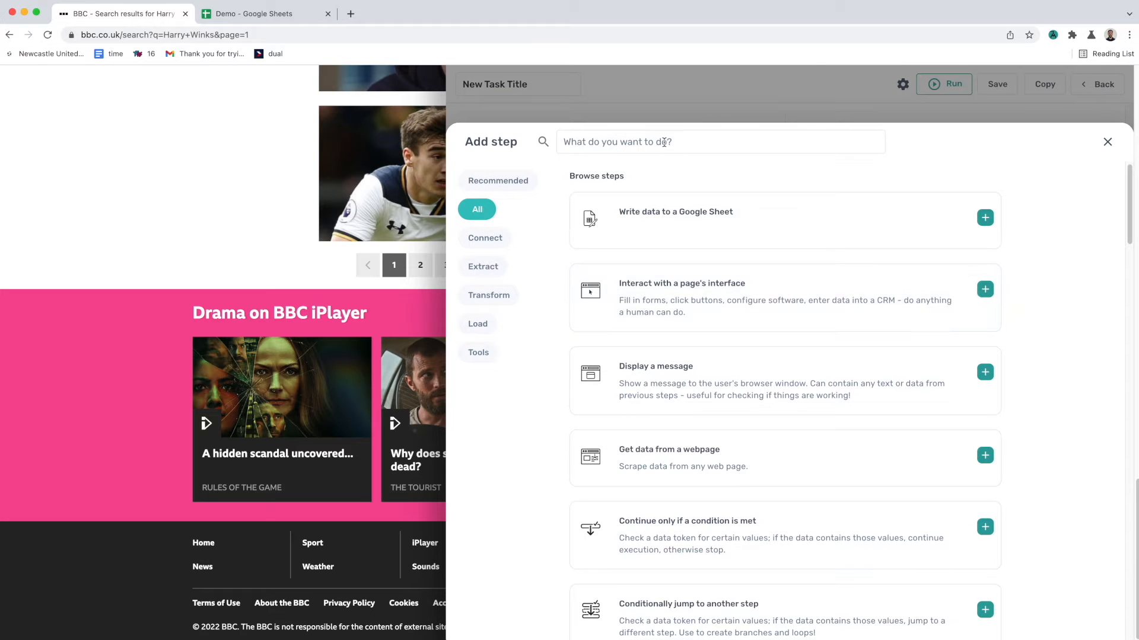
pyautogui.click(734, 359)
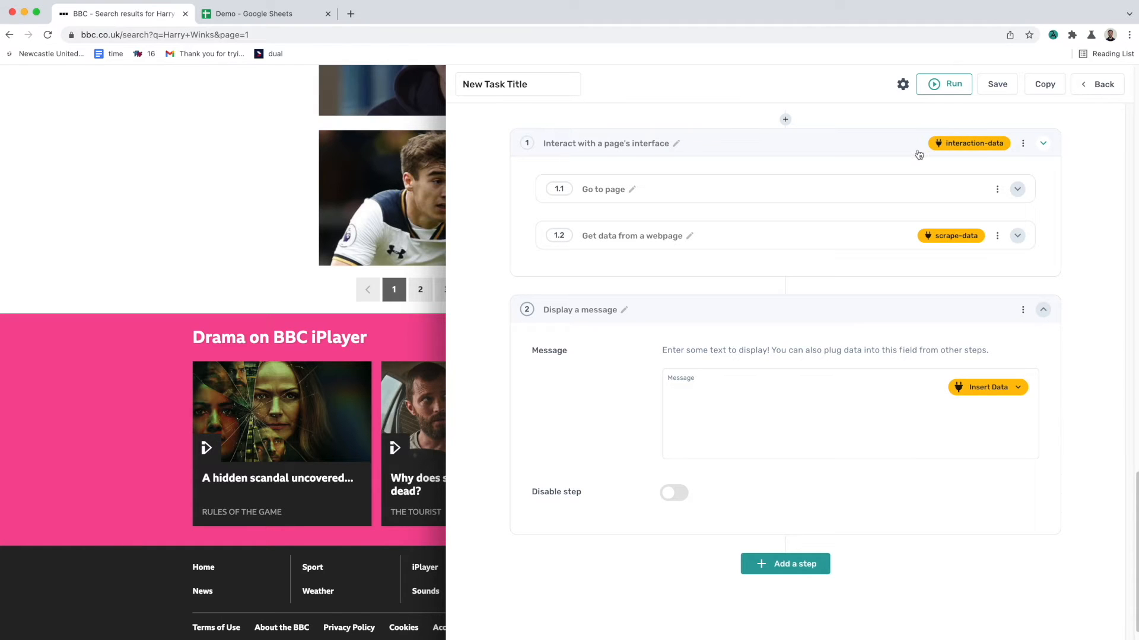
pyautogui.click(987, 387)
pyautogui.click(953, 437)
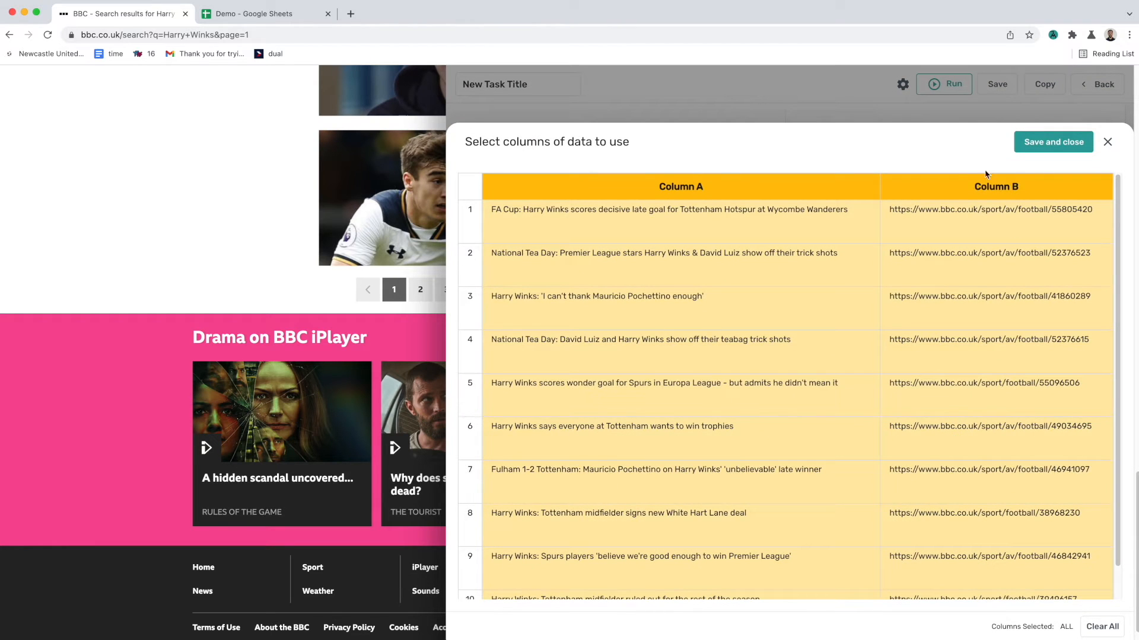
pyautogui.click(1034, 145)
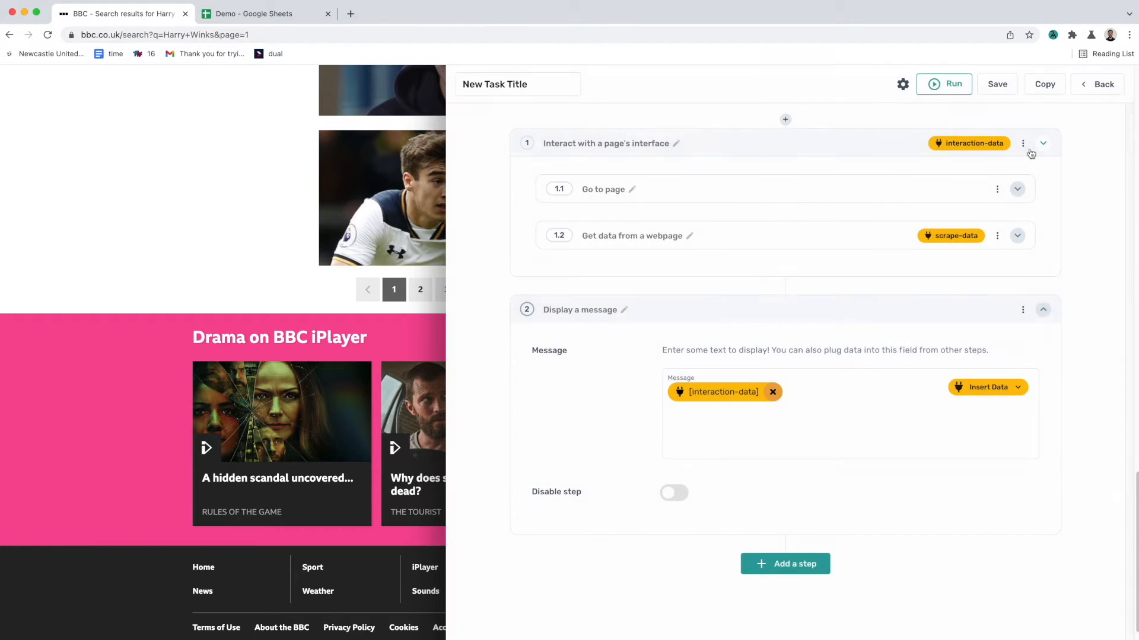
pyautogui.click(851, 320)
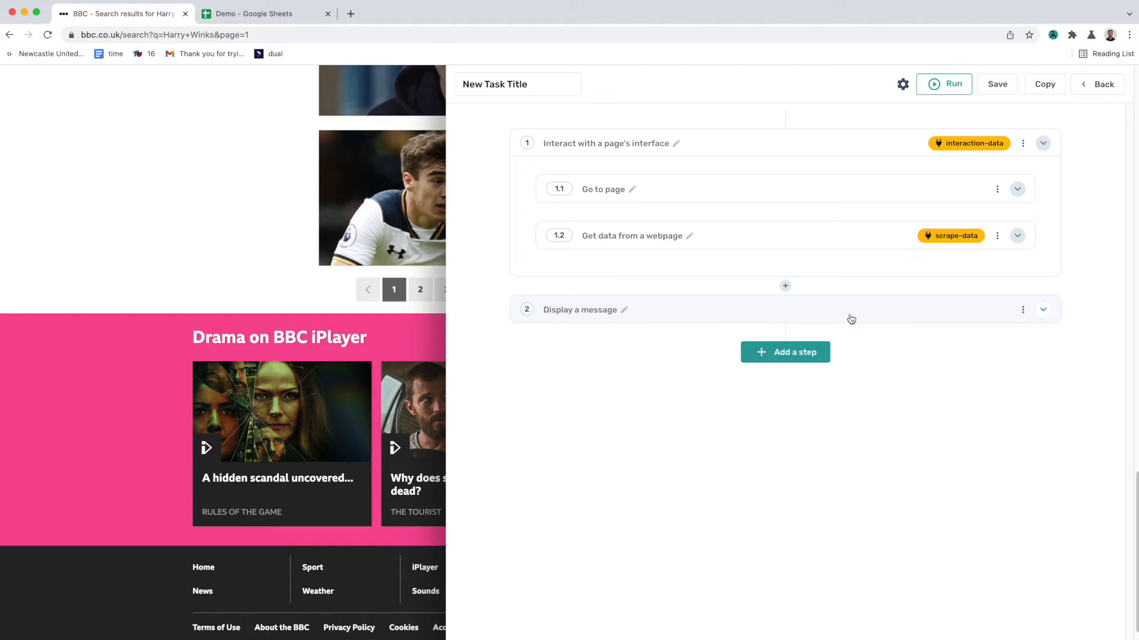
# Step: Save the automation and run it
pyautogui.click(997, 84)
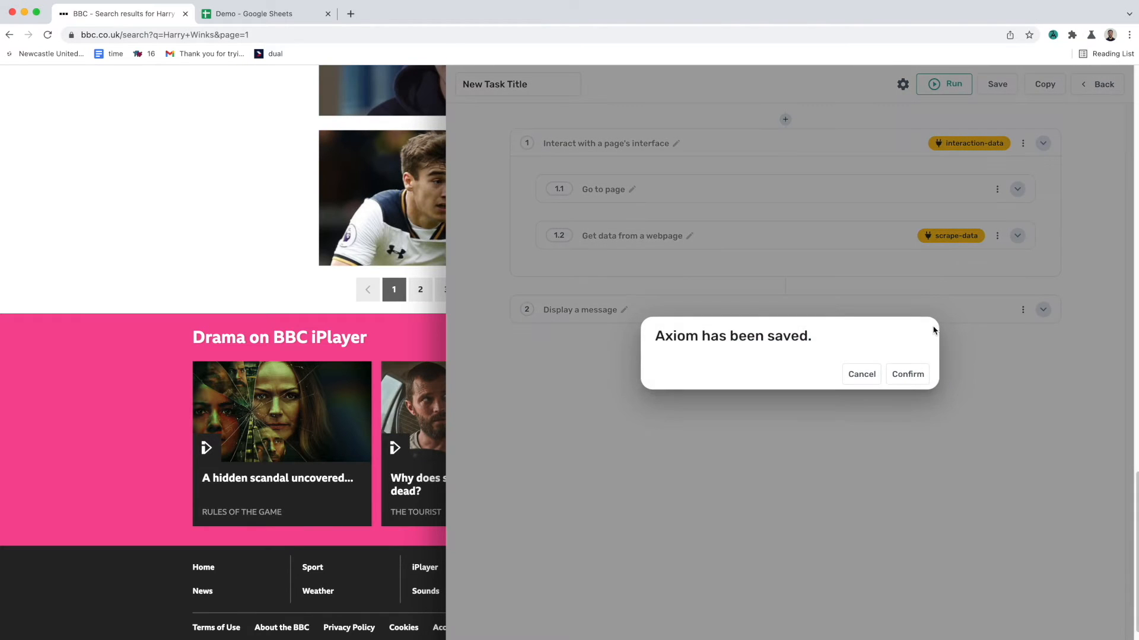
pyautogui.click(908, 374)
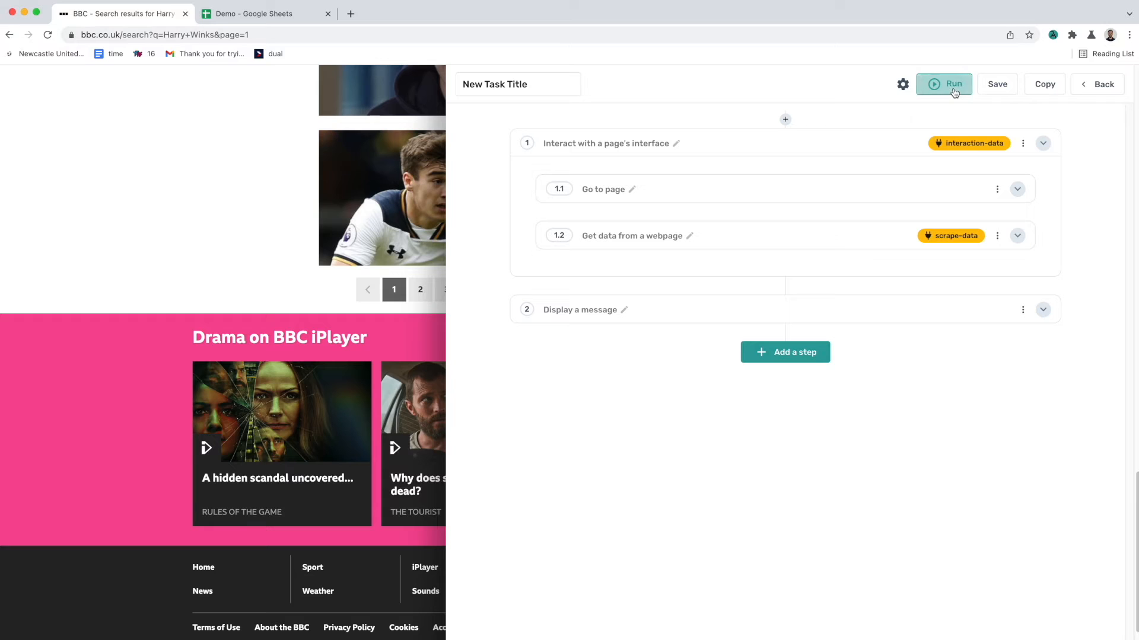
pyautogui.click(954, 90)
pyautogui.click(951, 117)
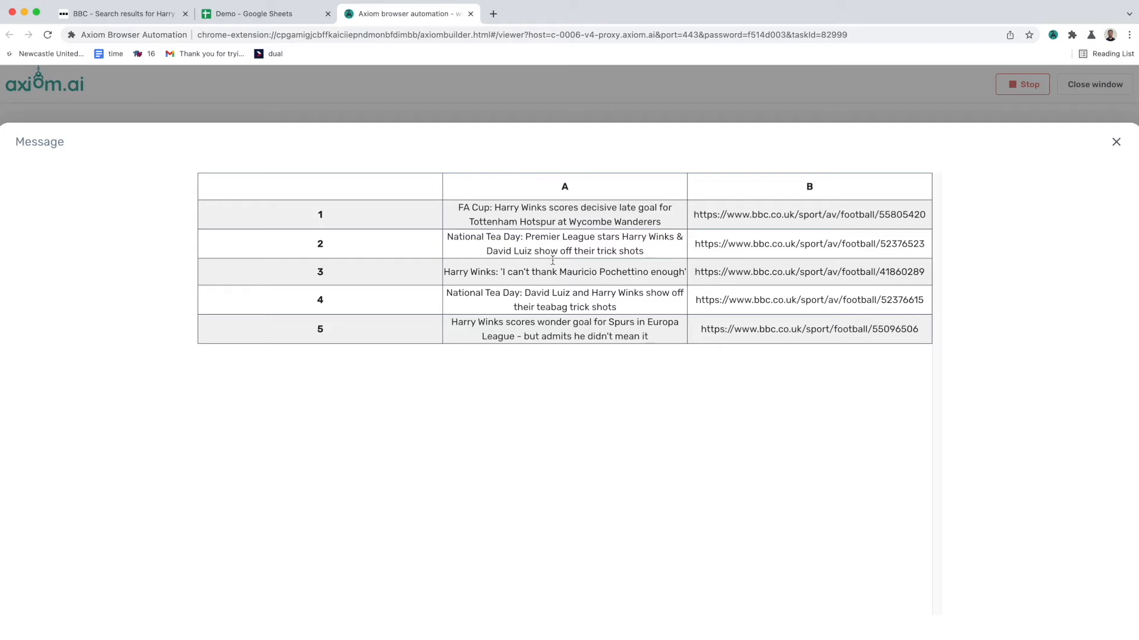
# Step: Close the results message, stop the run, close the run window and return to the BBC search tab
pyautogui.click(1116, 142)
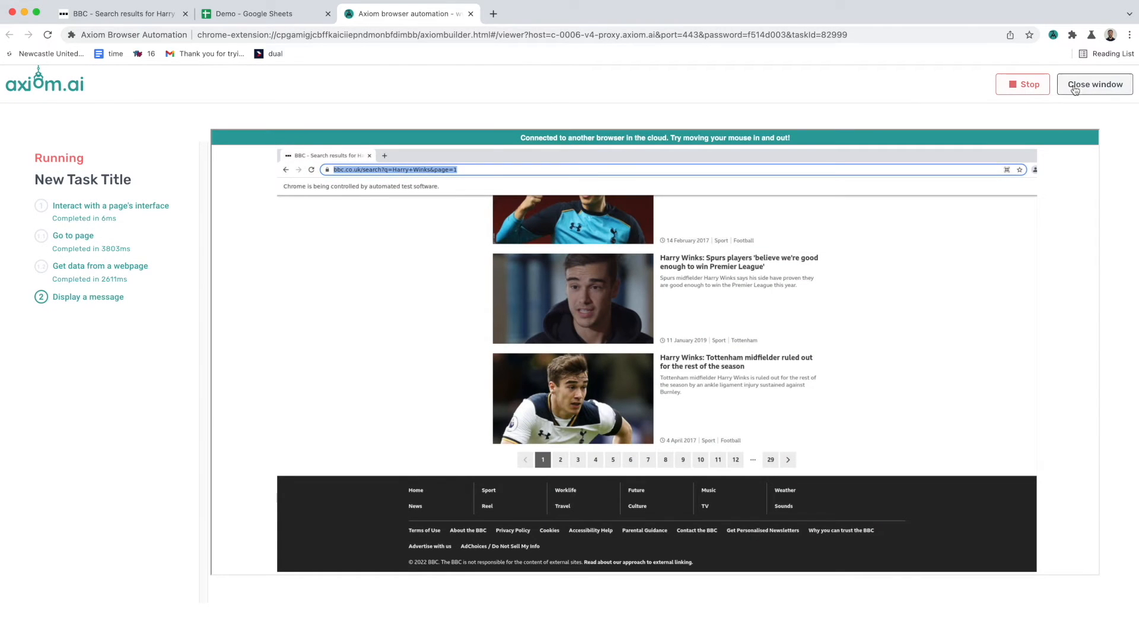
pyautogui.click(1035, 84)
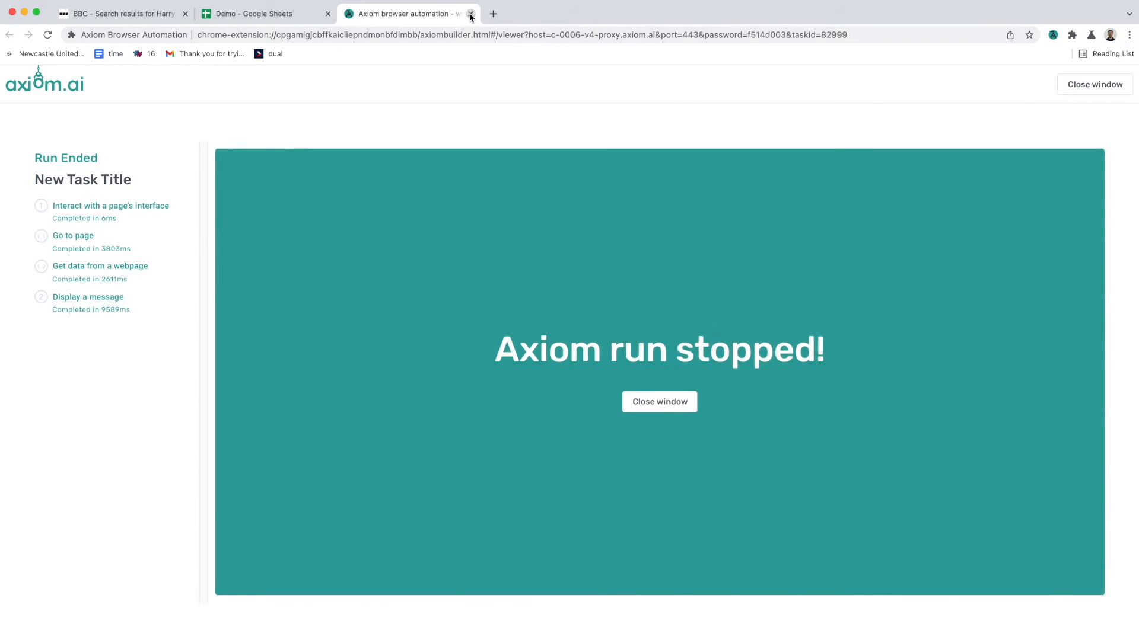
pyautogui.click(470, 13)
pyautogui.click(169, 18)
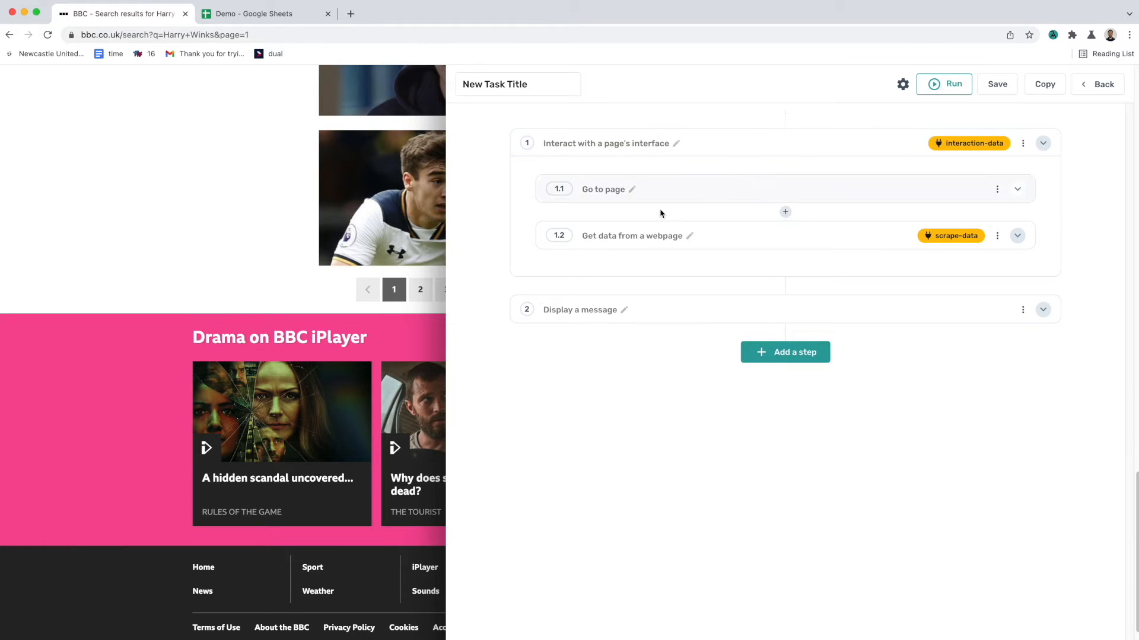
# Step: Replace the text in the BBC search box with Ian and dismiss the suggestions
pyautogui.click(1053, 34)
pyautogui.scroll(15, 638, 201)
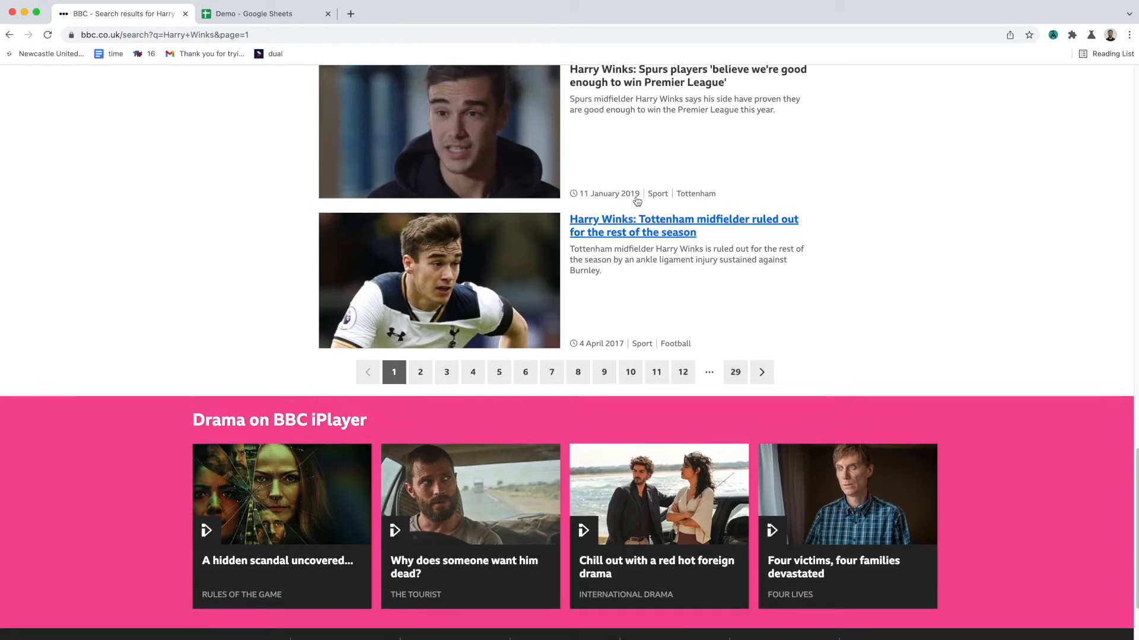
pyautogui.scroll(7, 638, 201)
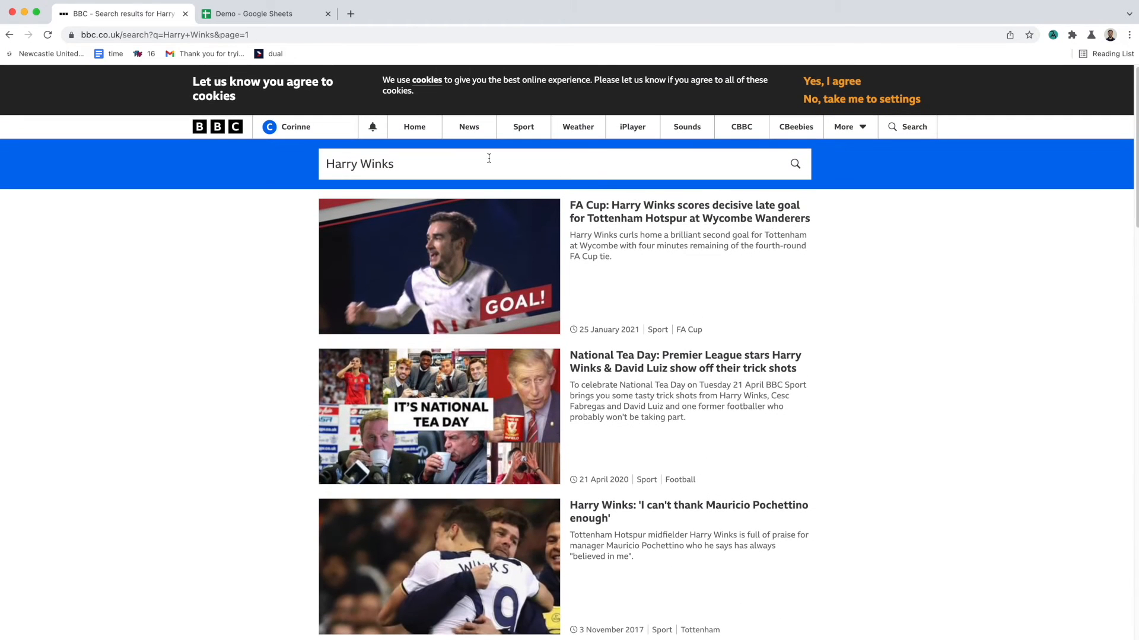
pyautogui.tripleClick(400, 165)
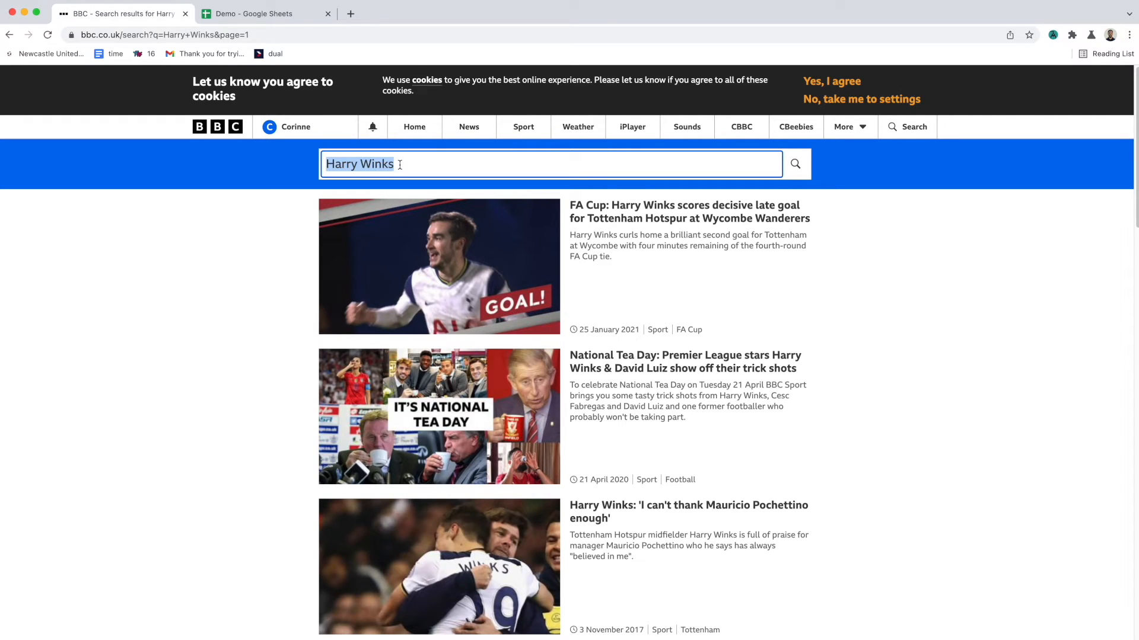
pyautogui.write('das')
pyautogui.press('super+a')
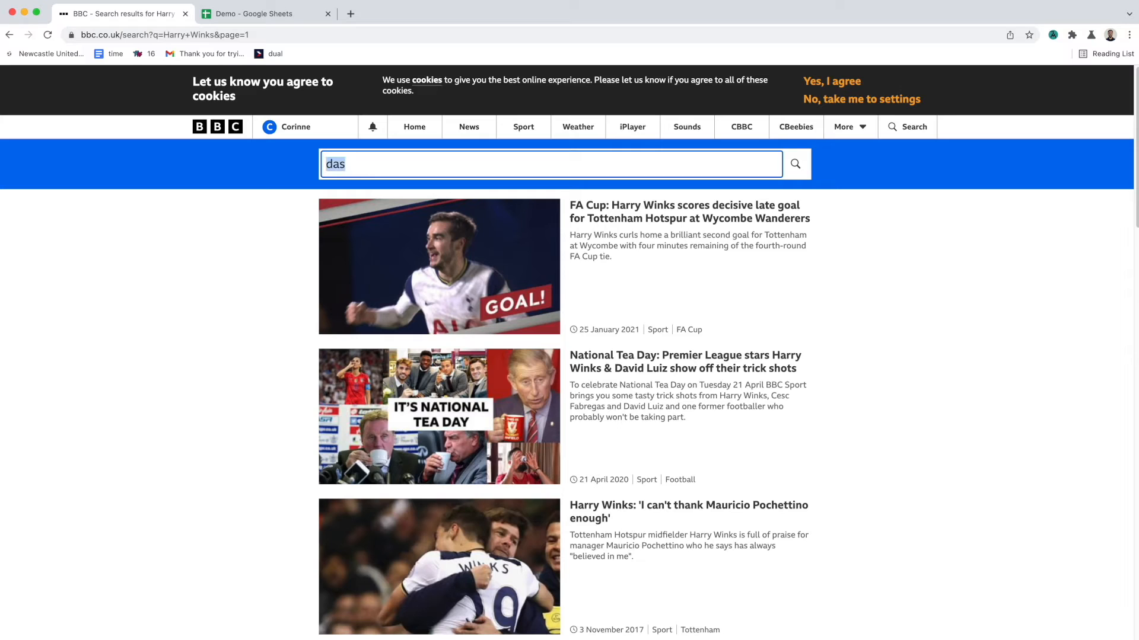
pyautogui.write('Ian')
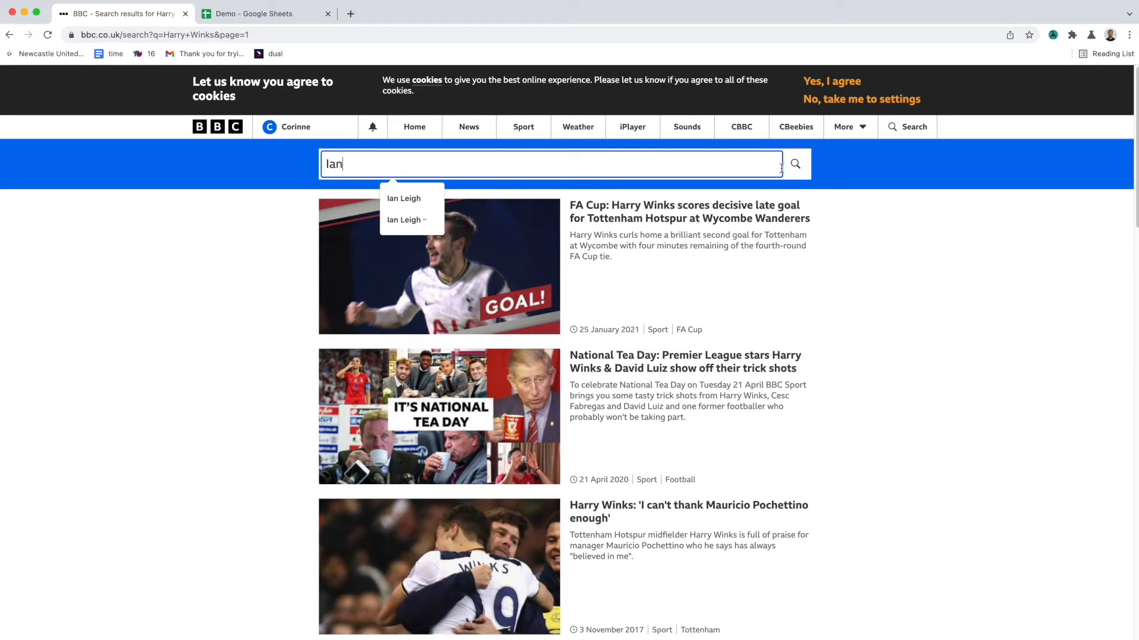
pyautogui.click(921, 222)
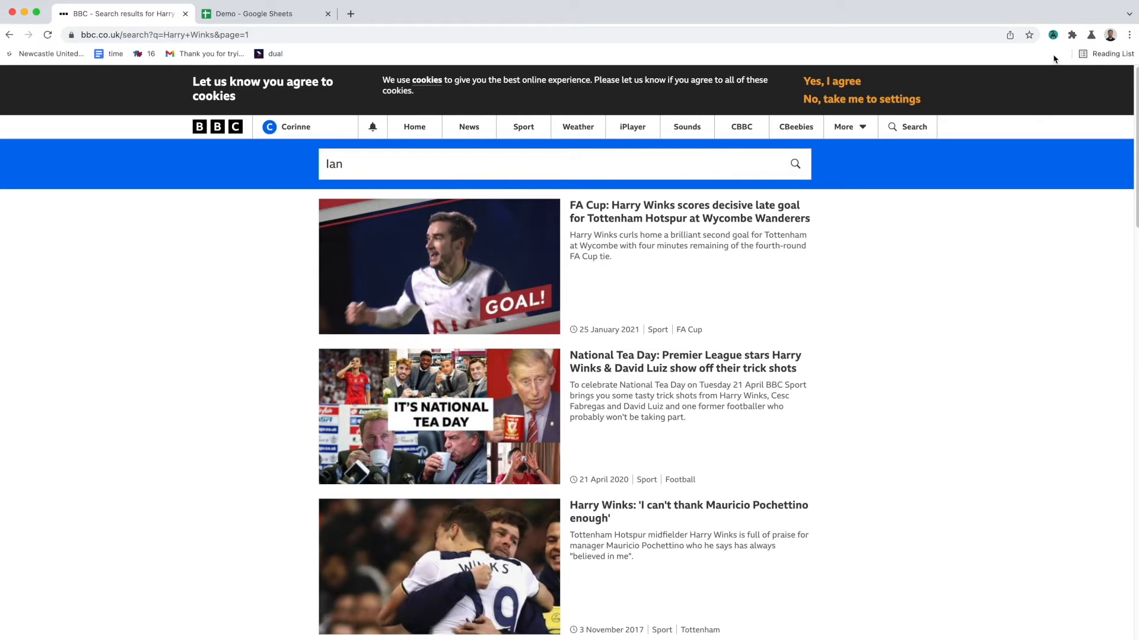
# Step: Insert an Enter Text substep after Go to page and select the BBC search box as its text field
pyautogui.click(1054, 35)
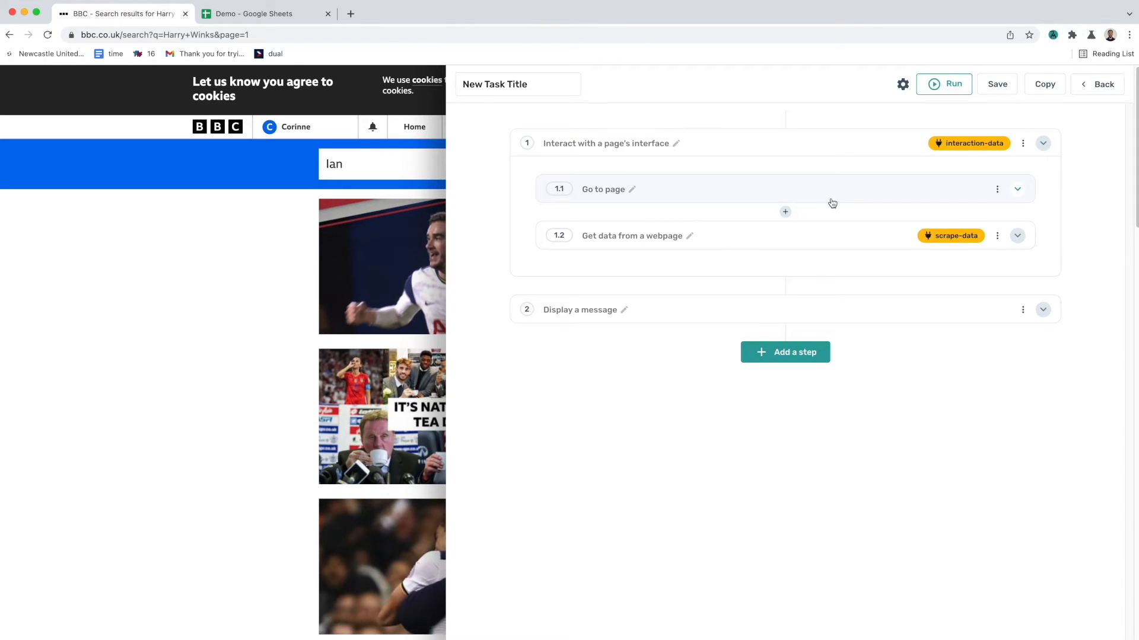
pyautogui.click(786, 213)
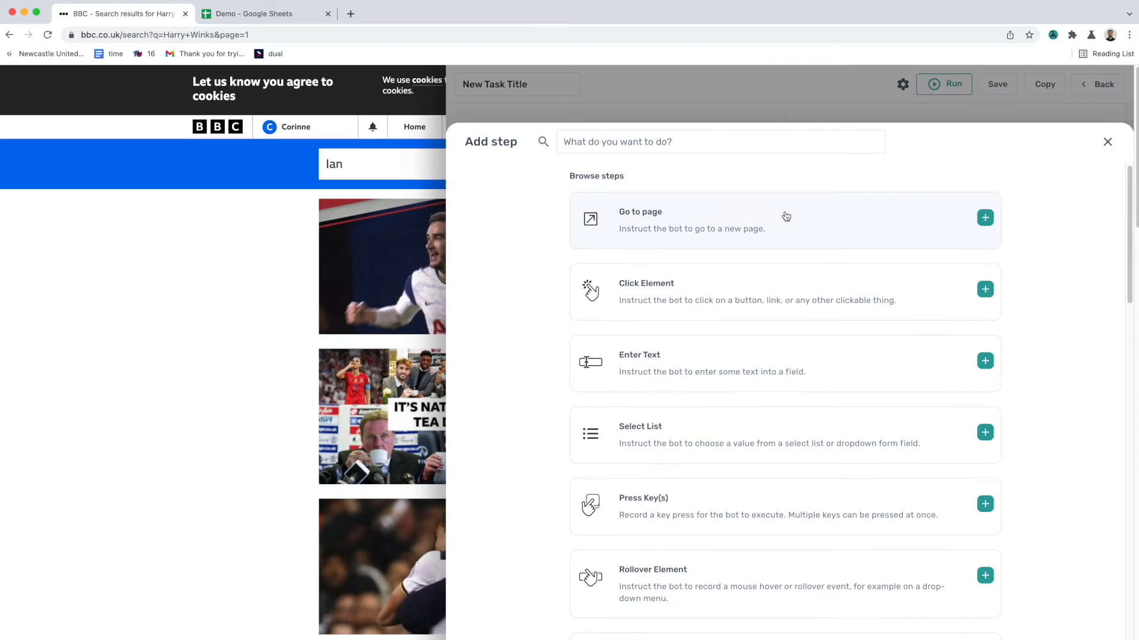
pyautogui.click(756, 348)
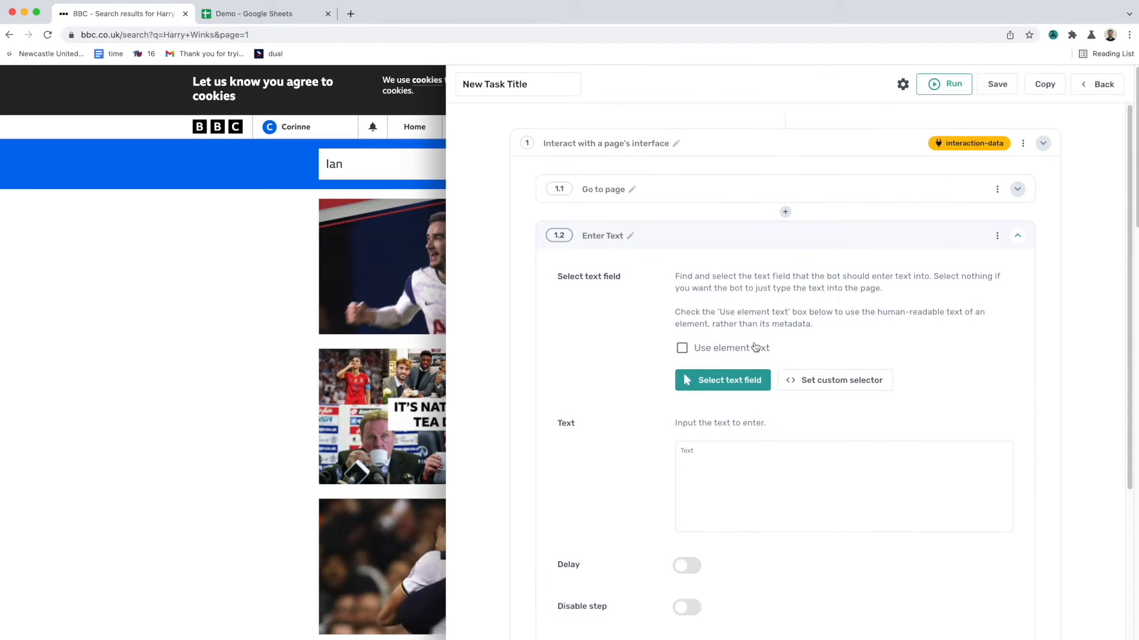
pyautogui.click(731, 390)
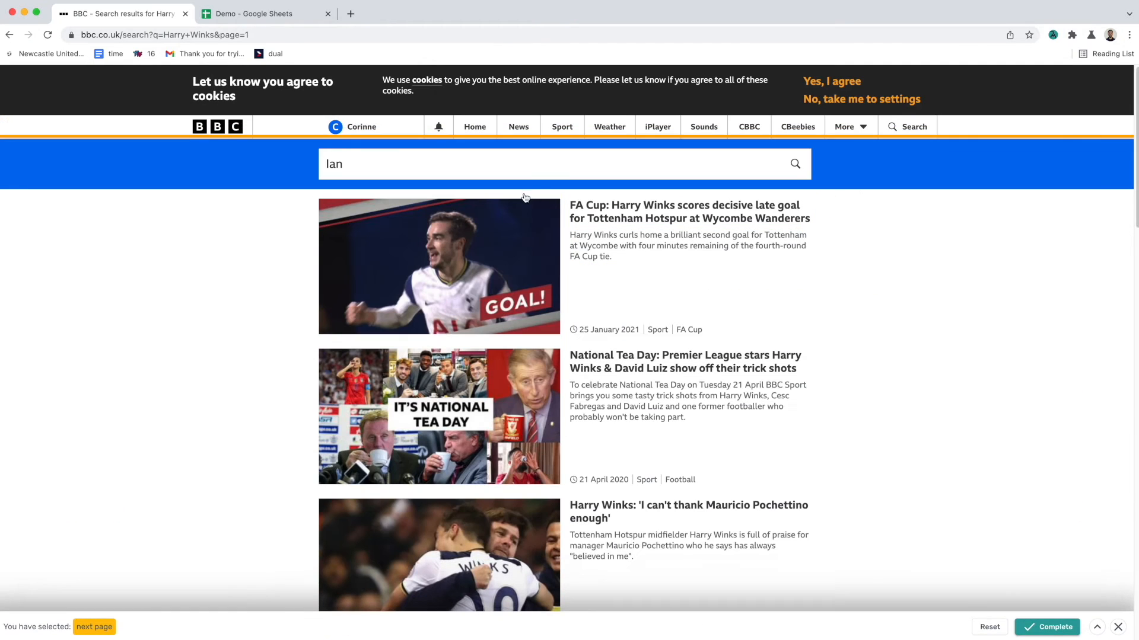
pyautogui.click(524, 175)
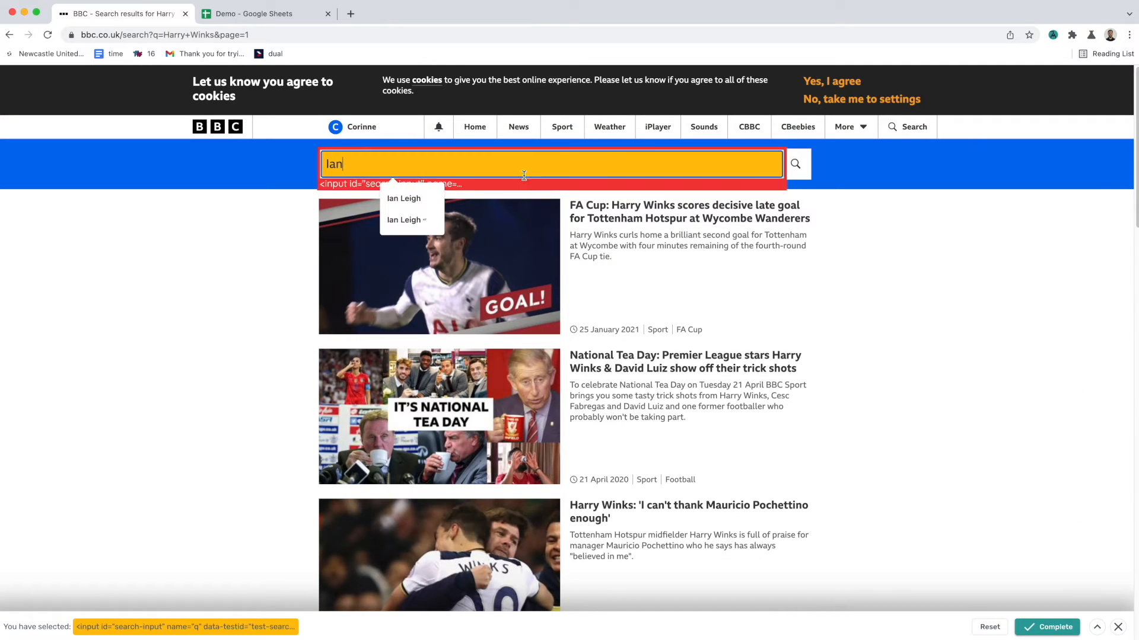
pyautogui.click(1067, 634)
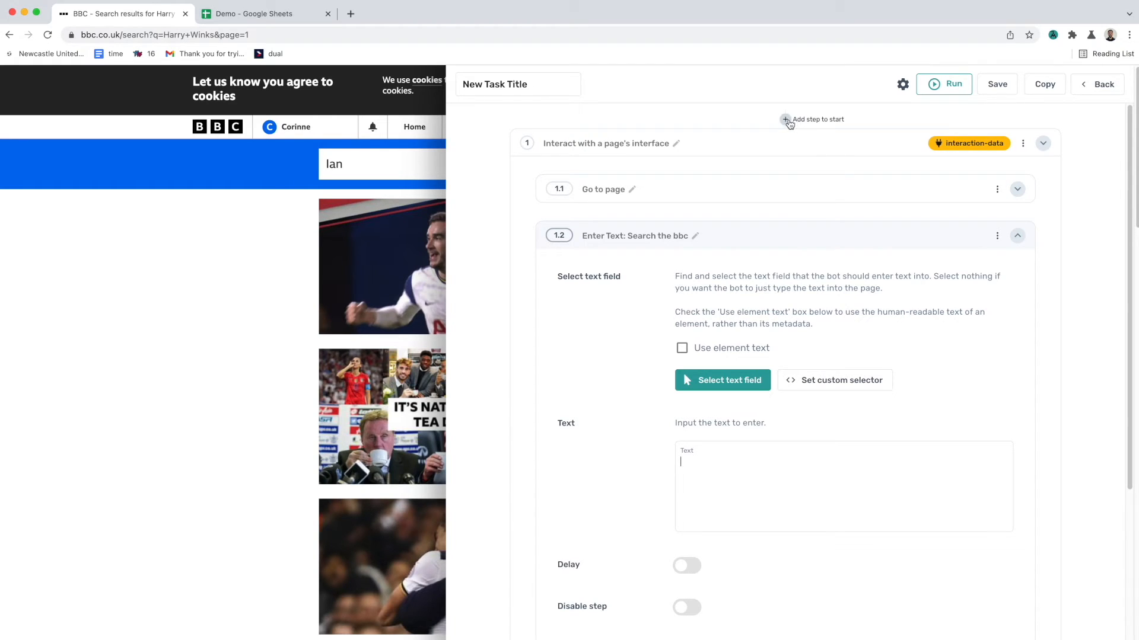
# Step: Add a 'Read data from Google Sheet' step at the start and fill its URL from the open Demo spreadsheet
pyautogui.click(785, 120)
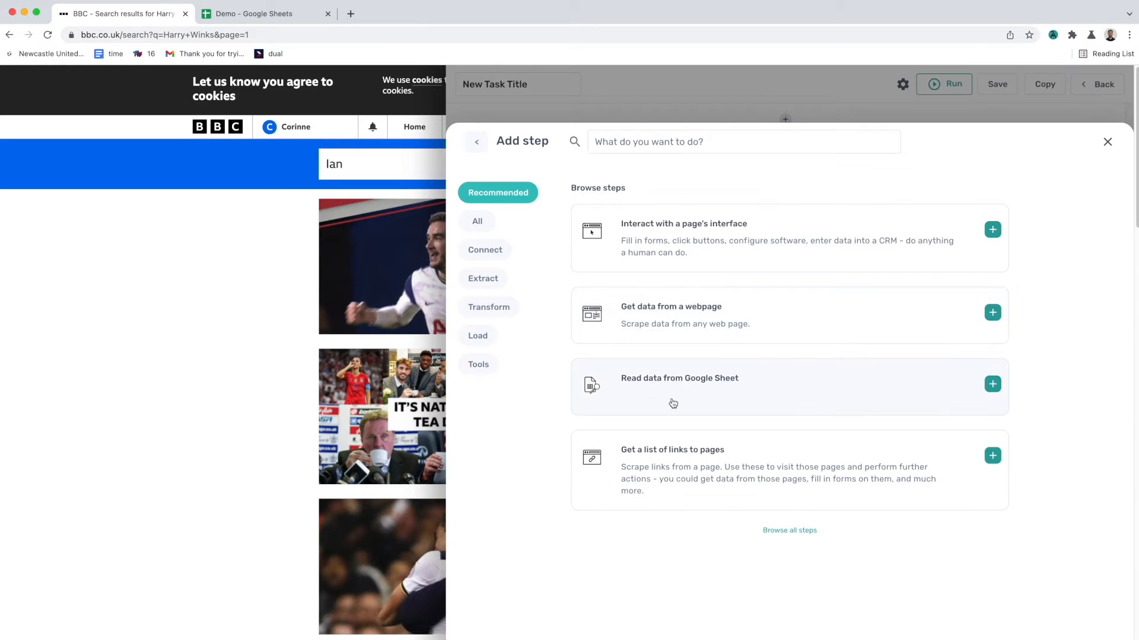
pyautogui.click(750, 408)
pyautogui.click(229, 13)
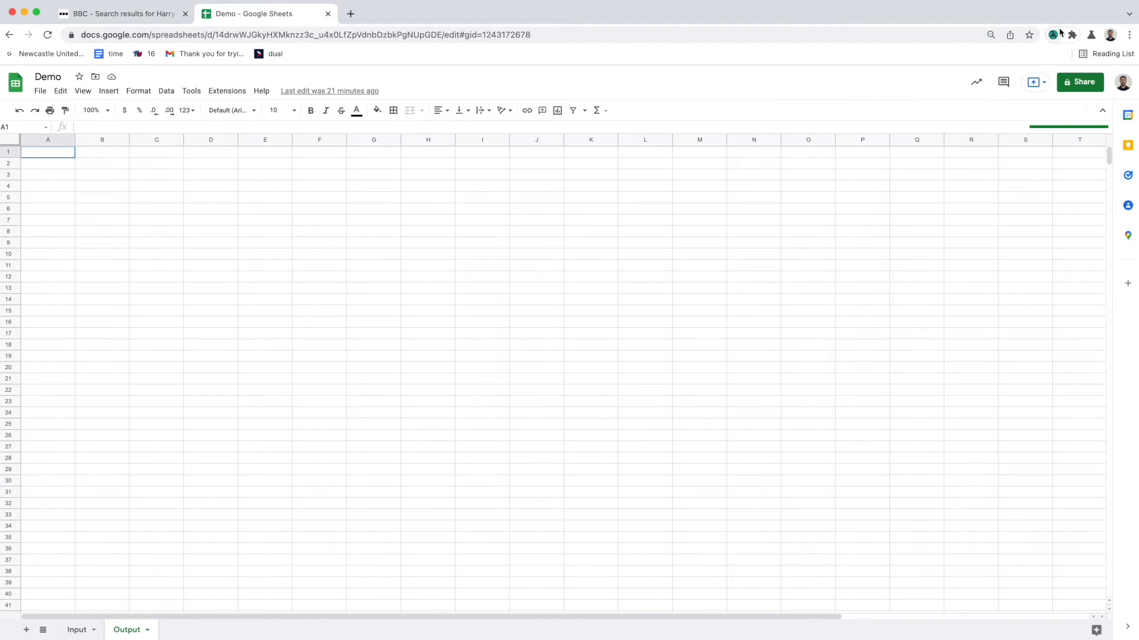
pyautogui.click(1053, 34)
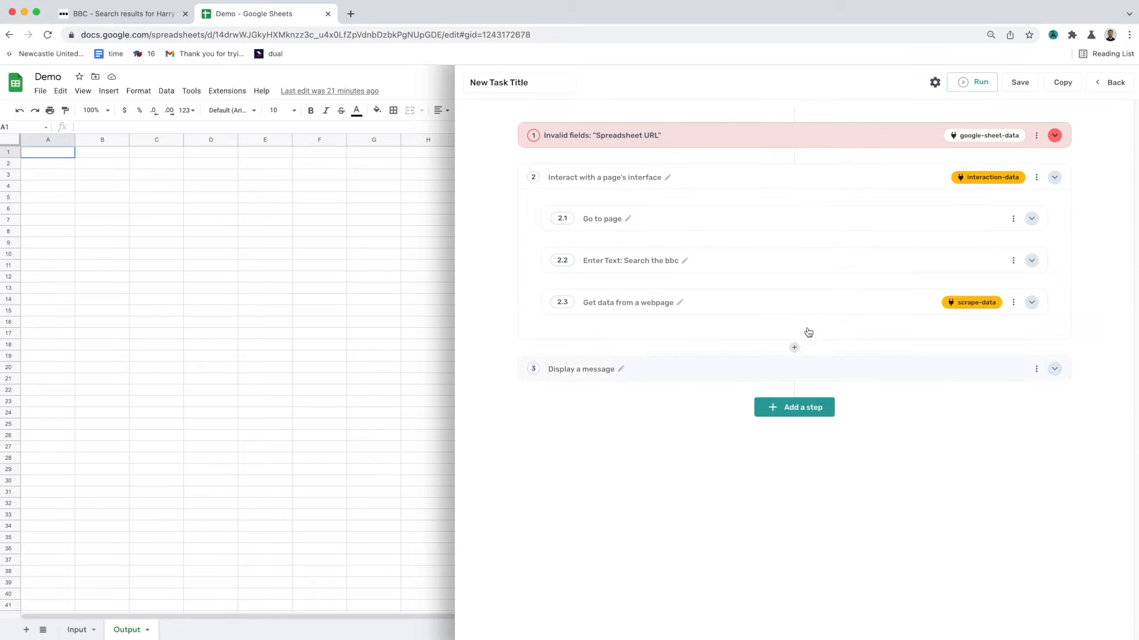
pyautogui.click(826, 134)
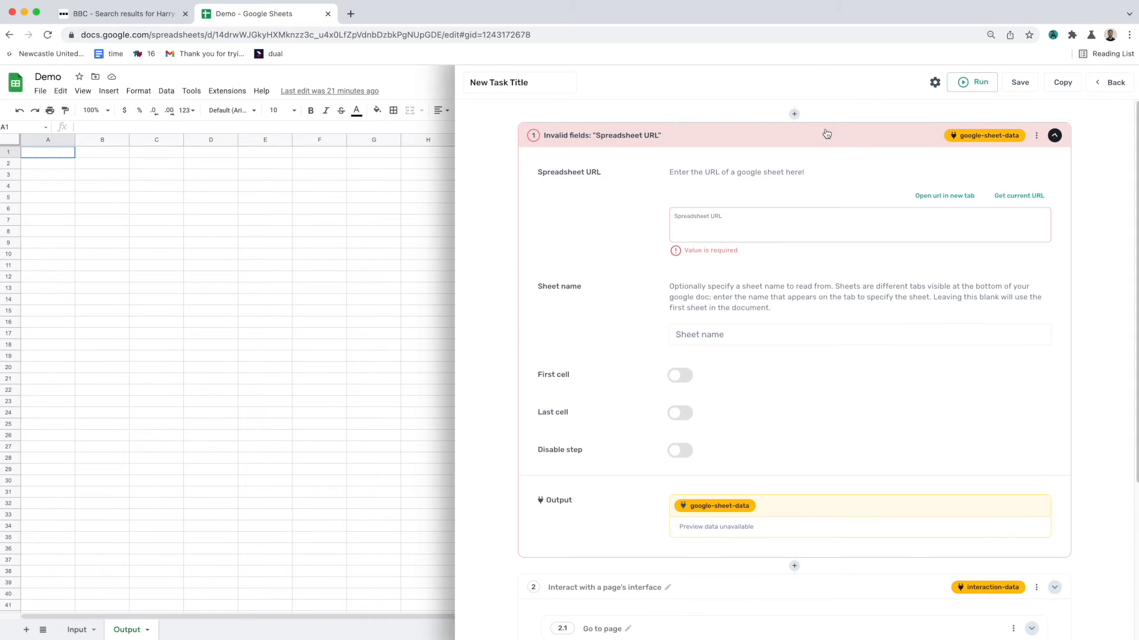
pyautogui.click(1005, 197)
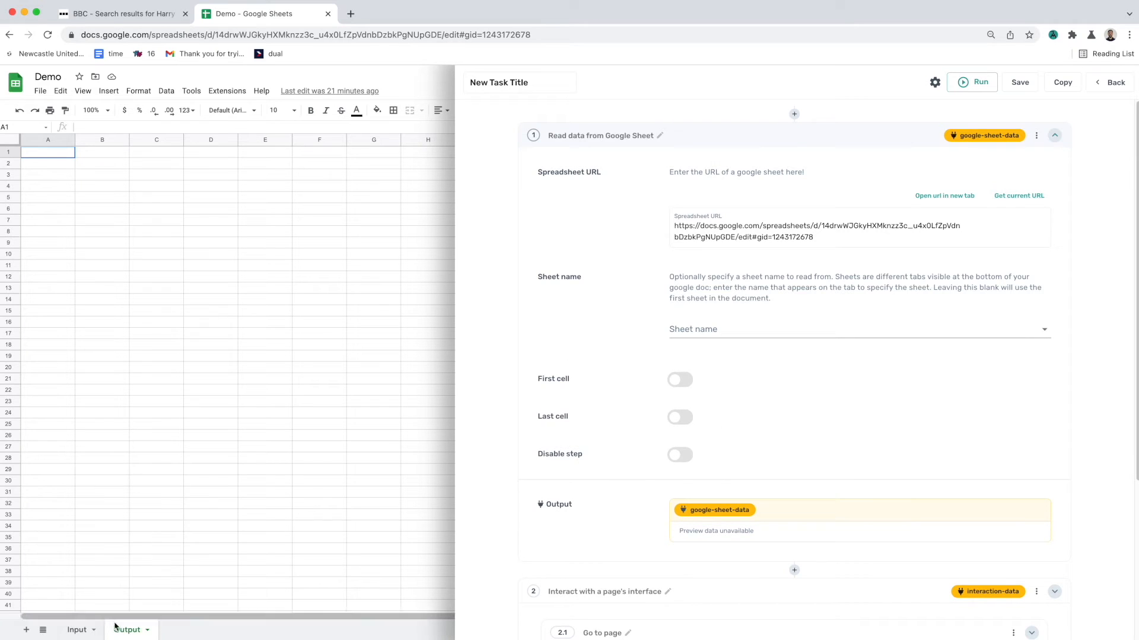
# Step: Set the sheet step's sheet name to Input and collapse the step
pyautogui.click(79, 629)
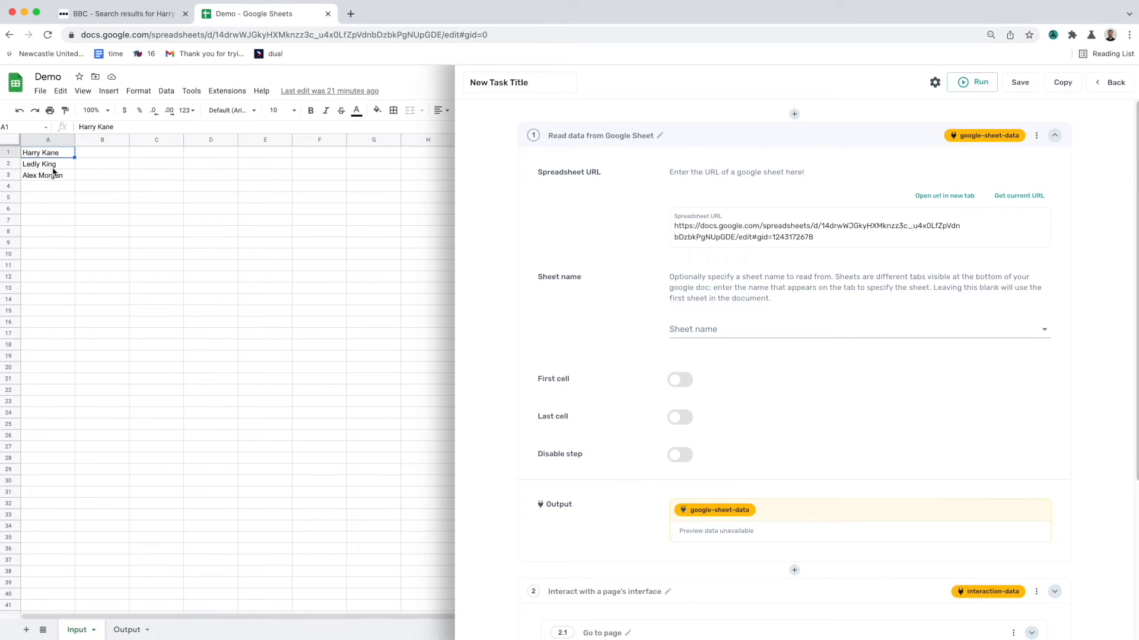
pyautogui.click(56, 162)
pyautogui.click(57, 186)
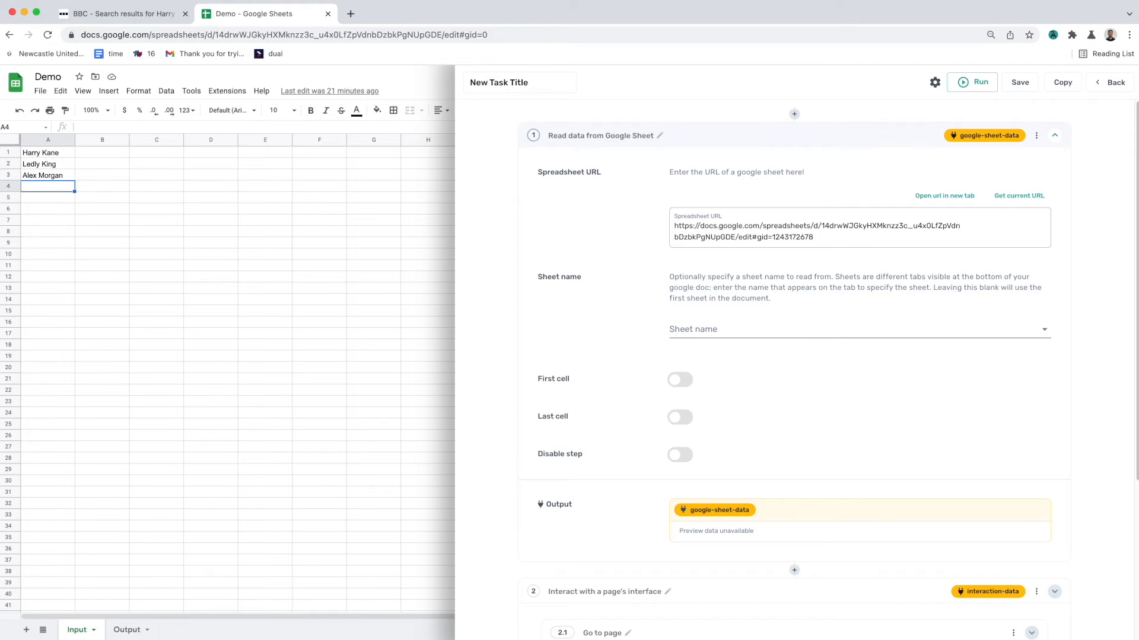
pyautogui.click(688, 330)
pyautogui.click(692, 340)
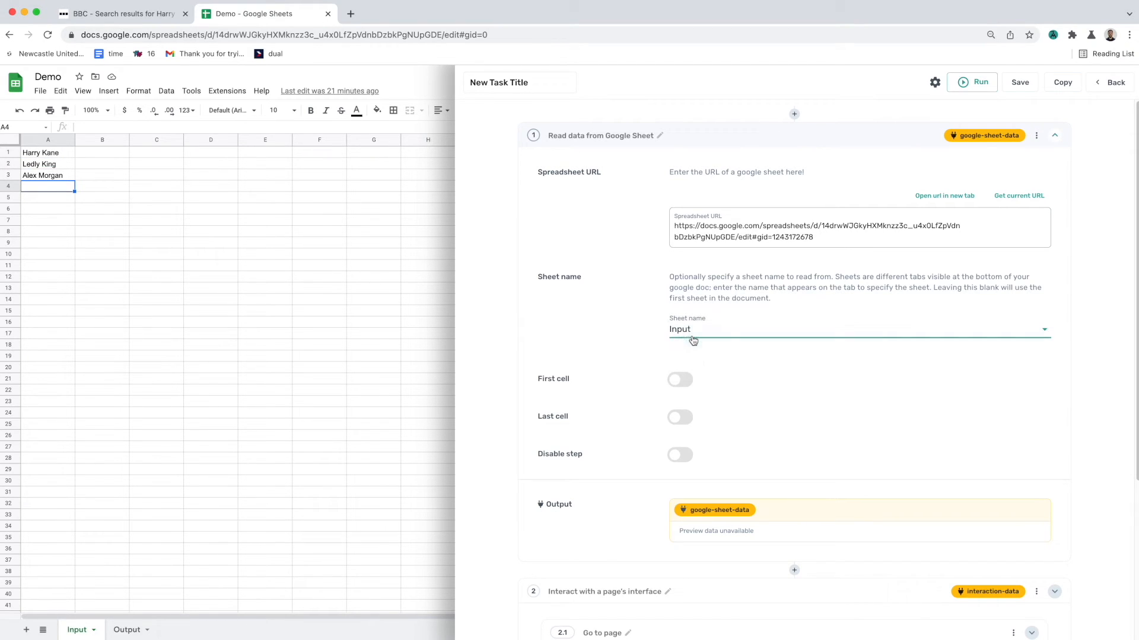
pyautogui.click(718, 139)
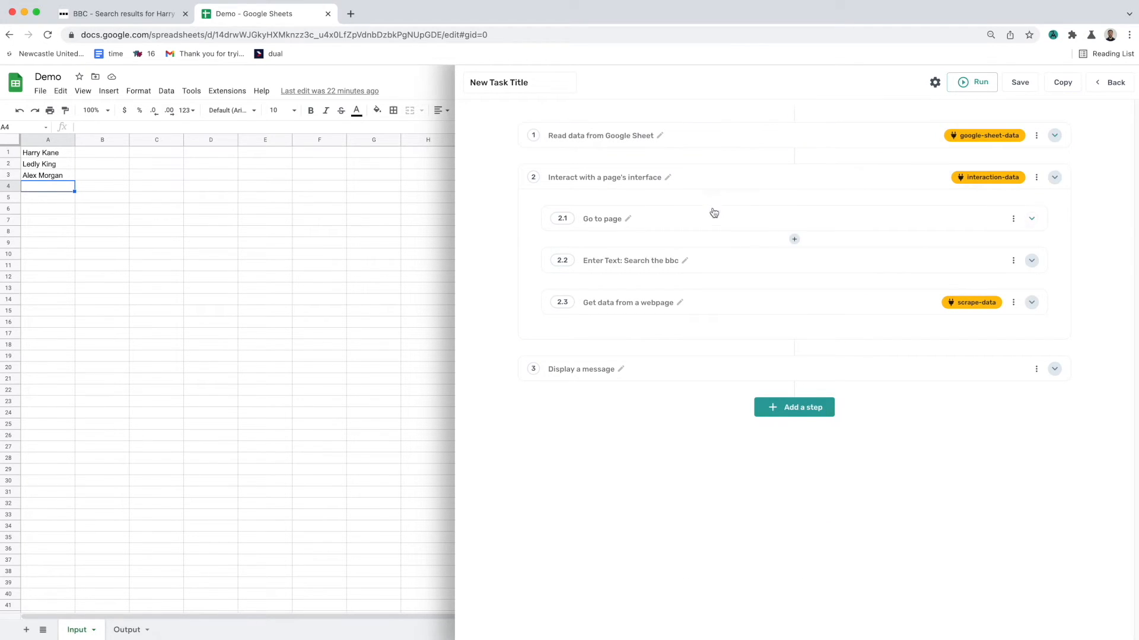
# Step: Insert the google-sheet-data column A as the Enter Text substep's text, saving the column selection
pyautogui.click(712, 262)
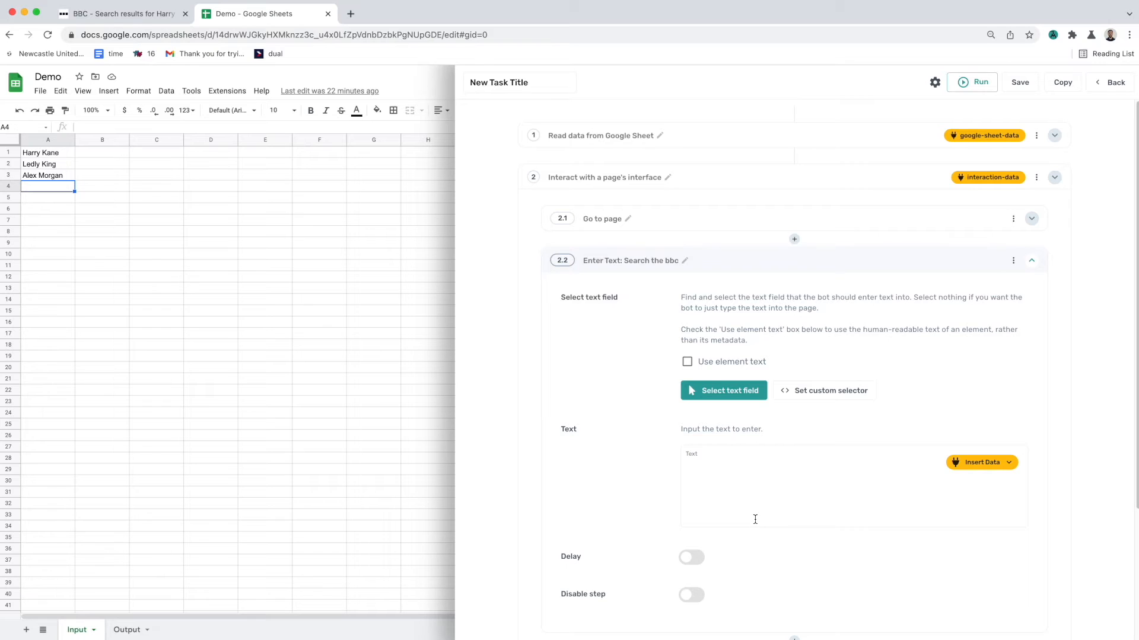
pyautogui.scroll(-2, 759, 504)
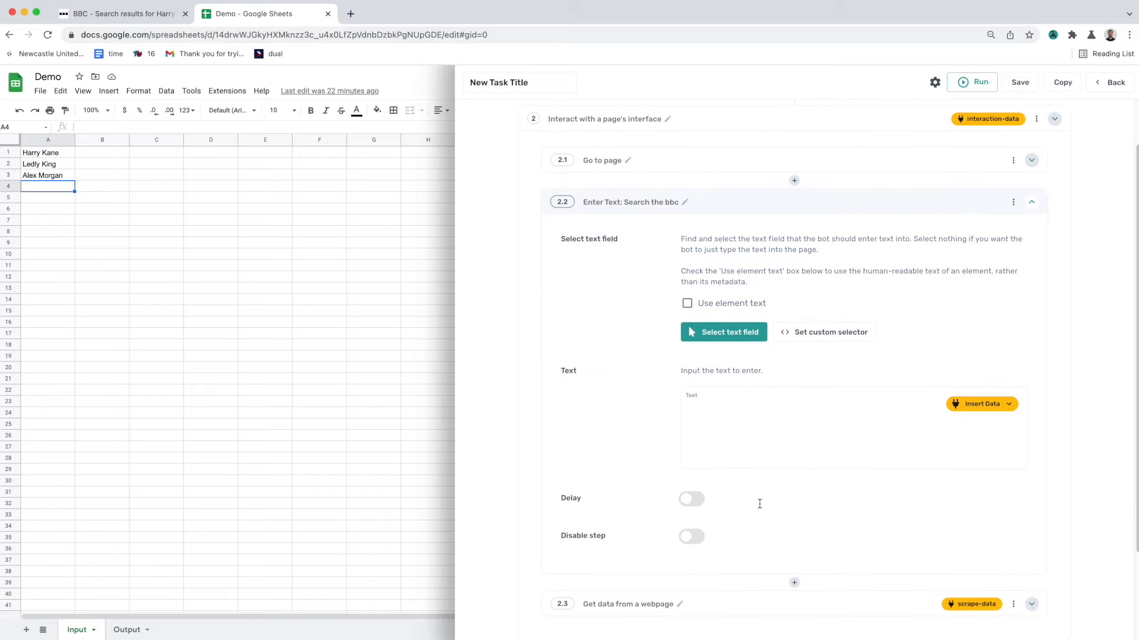
pyautogui.click(972, 411)
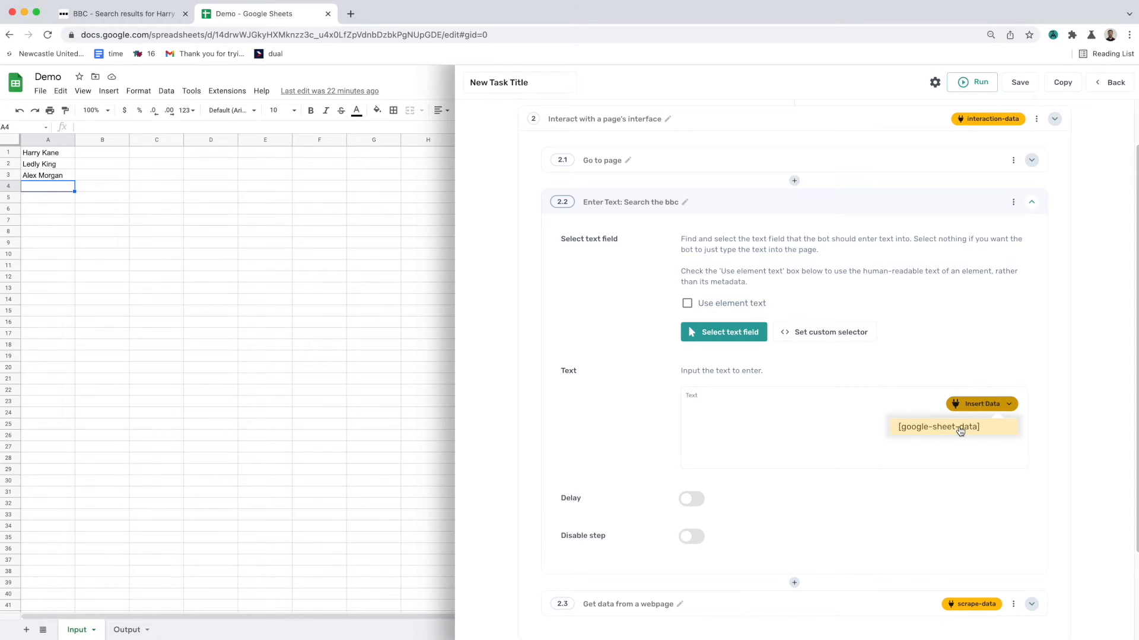
pyautogui.click(960, 428)
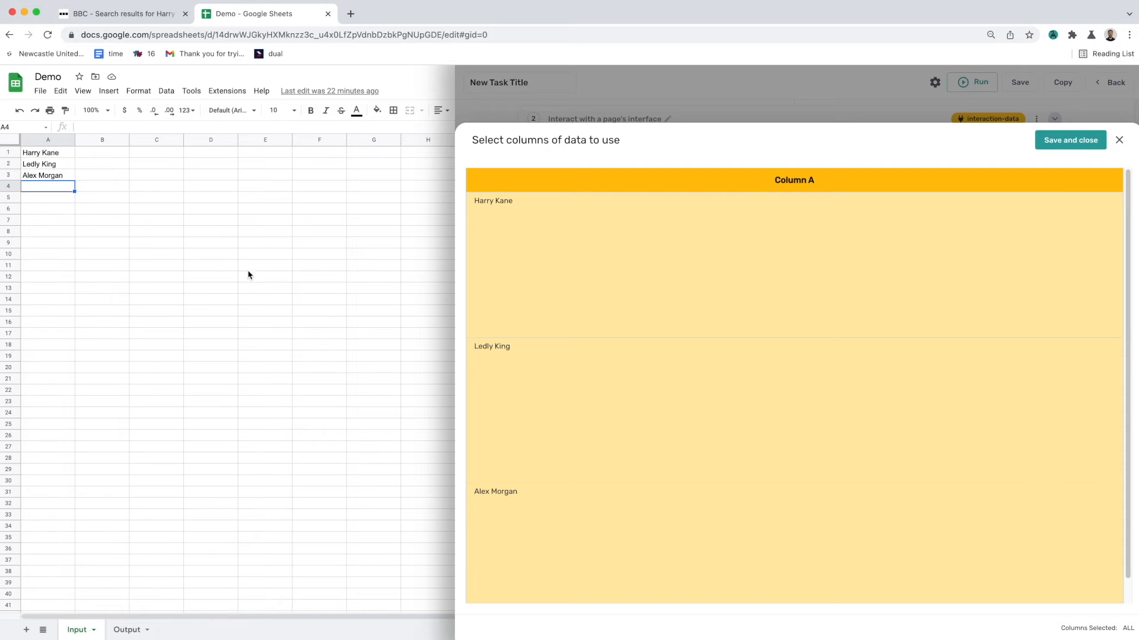
pyautogui.click(1056, 141)
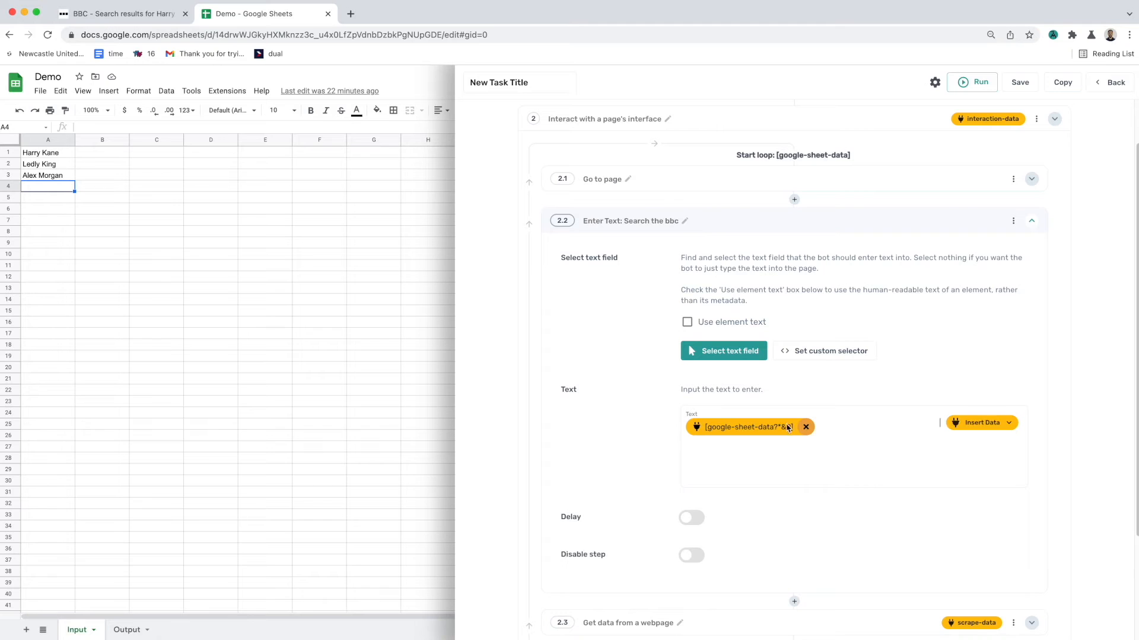
pyautogui.click(779, 227)
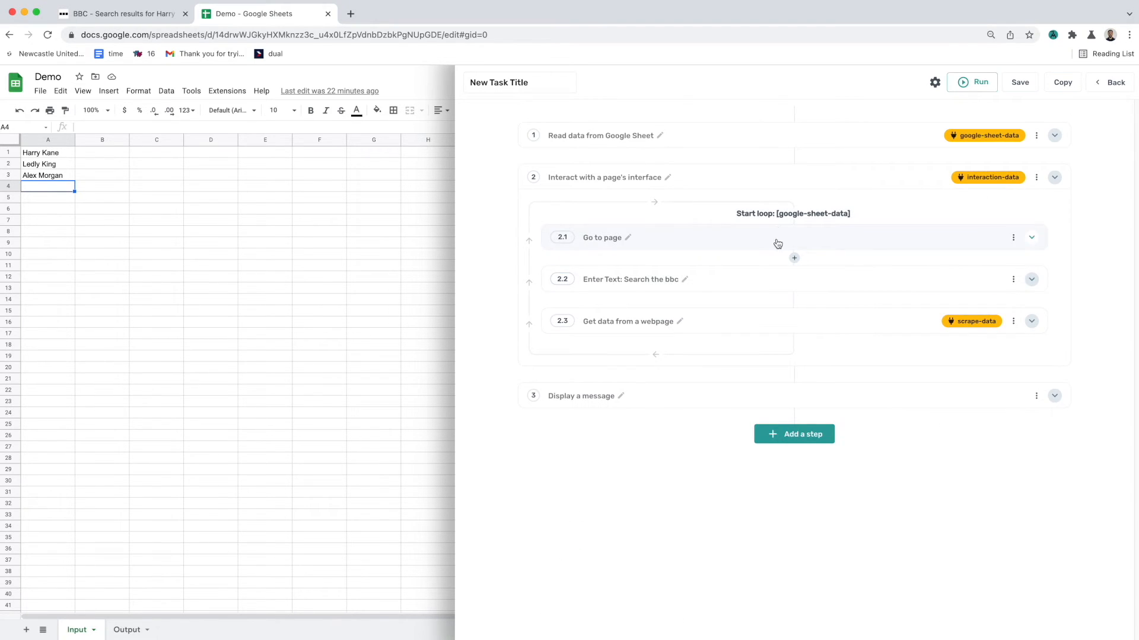
pyautogui.click(770, 280)
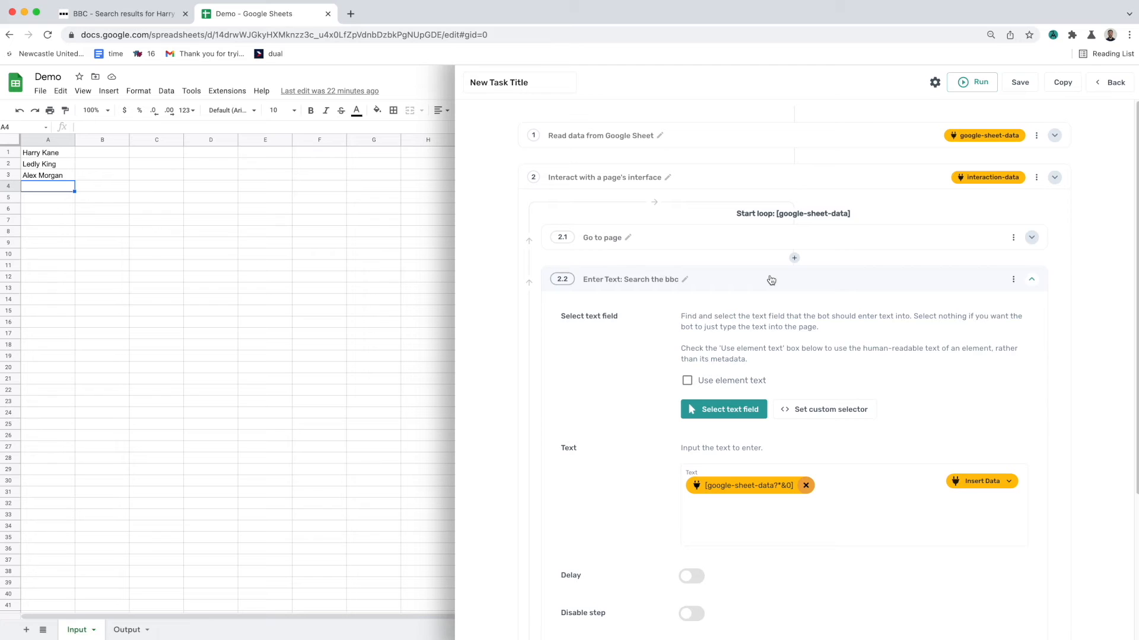
pyautogui.click(771, 280)
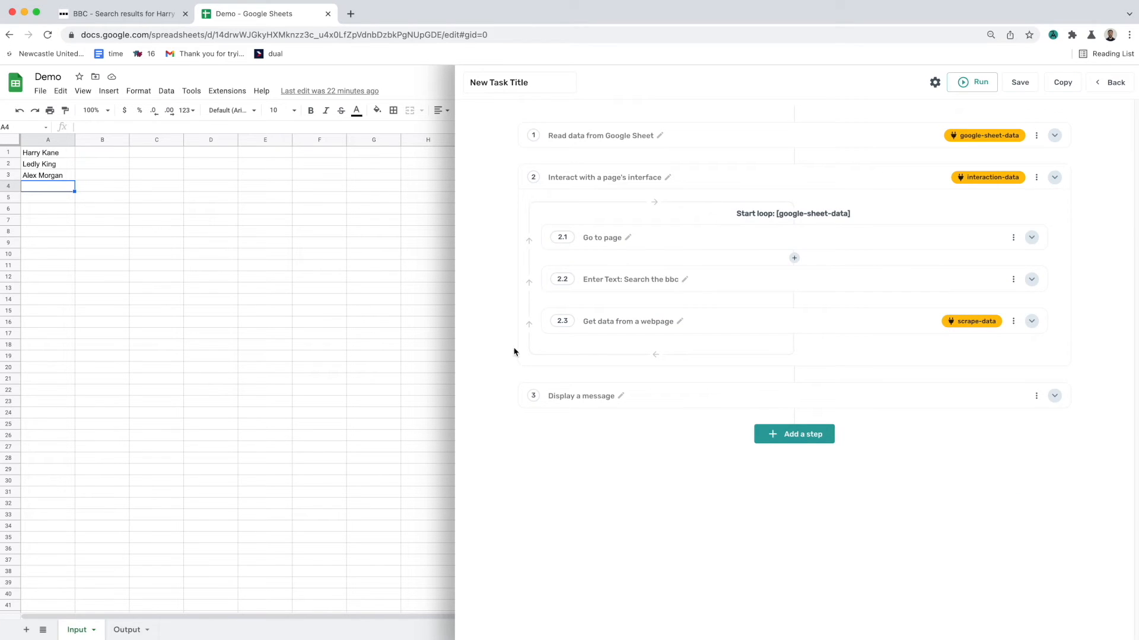
pyautogui.moveTo(787, 352)
# Step: Return to the BBC tab, collapse the sheet step and close the automation panel
pyautogui.click(129, 24)
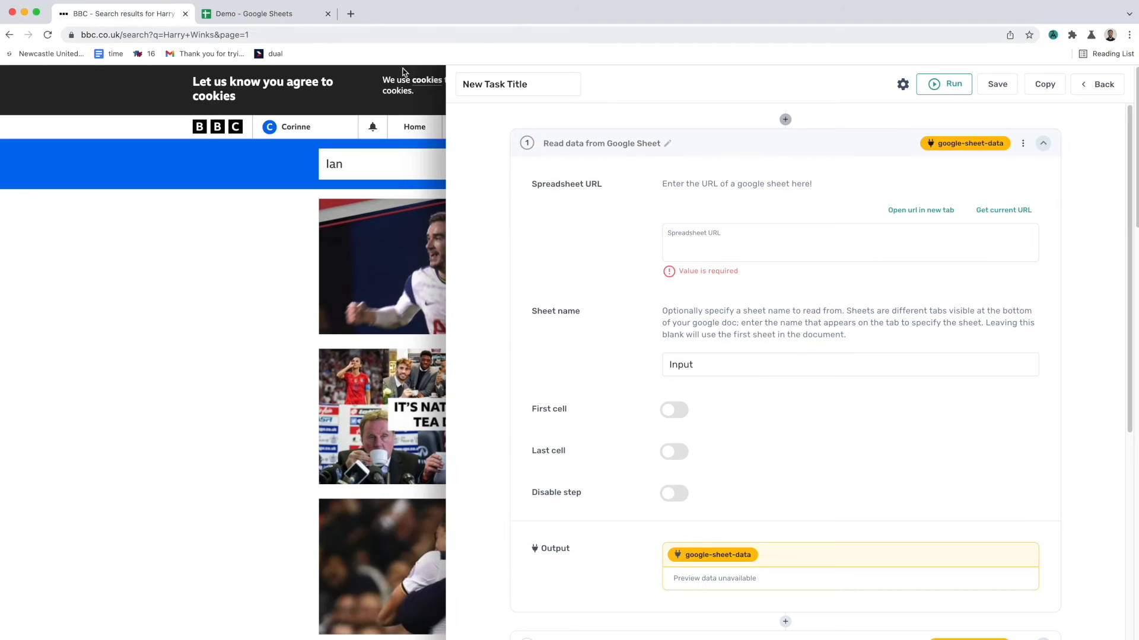
pyautogui.click(884, 146)
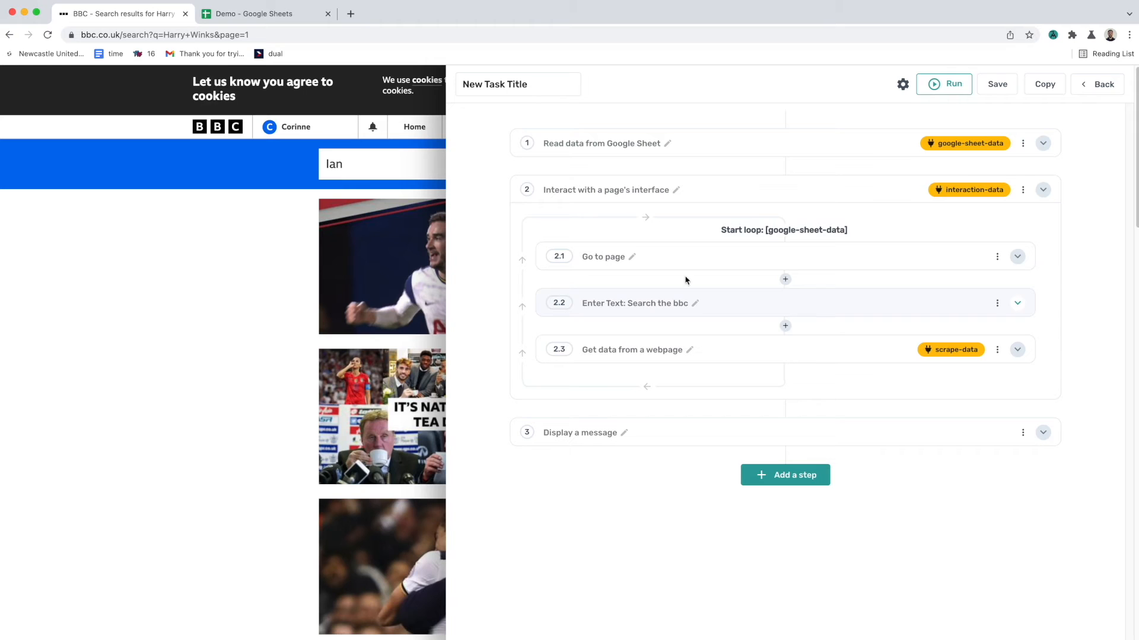
pyautogui.click(1058, 38)
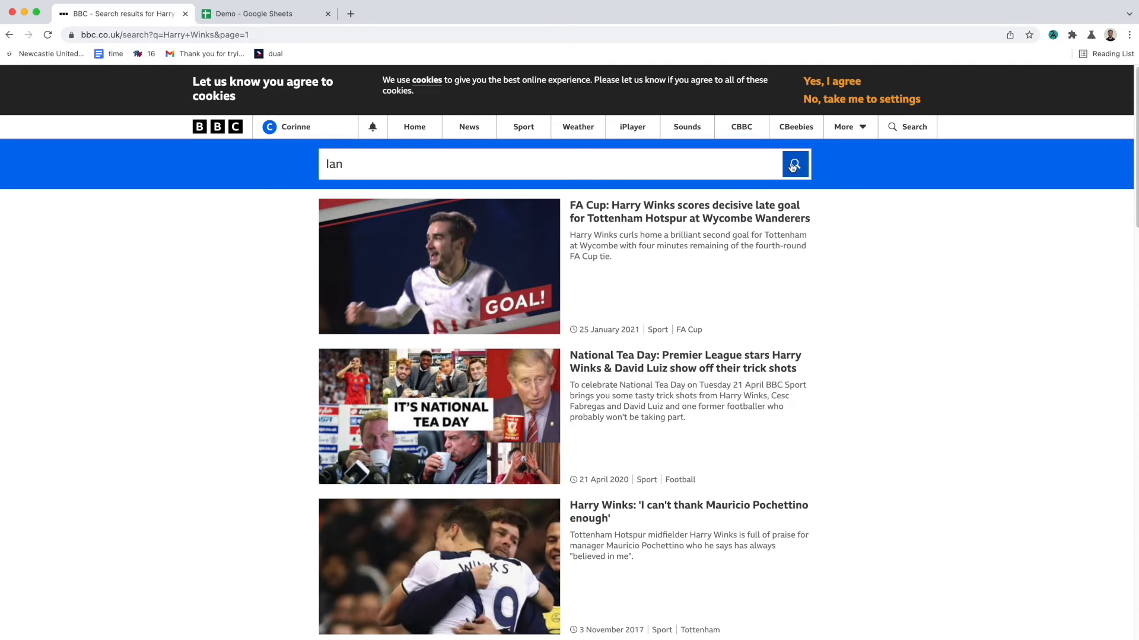
# Step: Open the automation panel and add a Press Key(s) substep after the Enter Text substep
pyautogui.click(1052, 35)
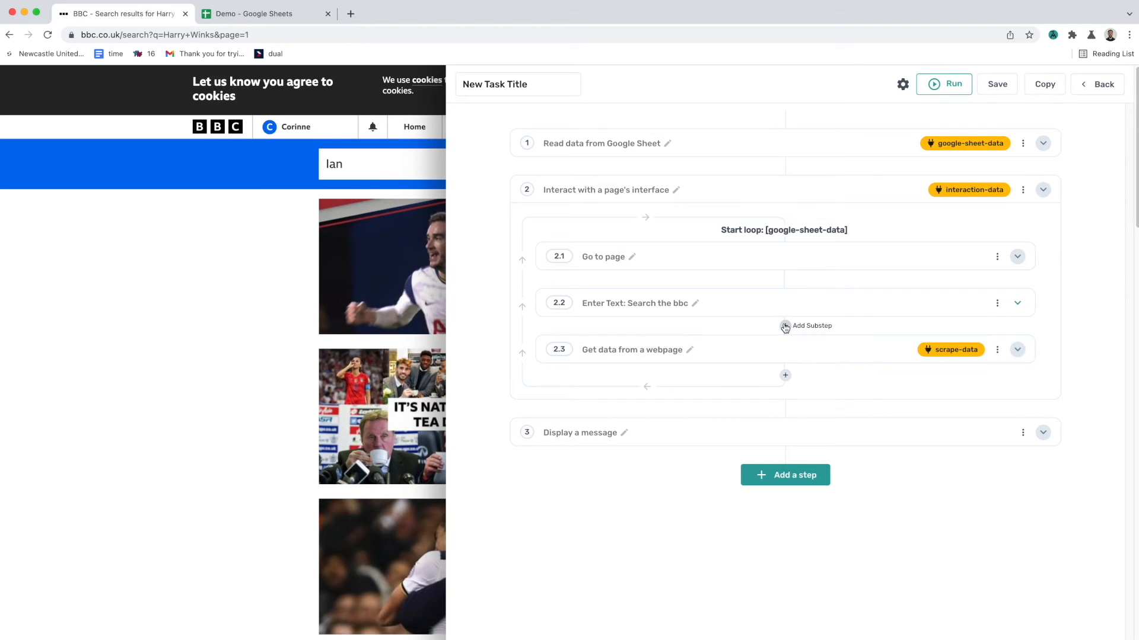
pyautogui.click(786, 327)
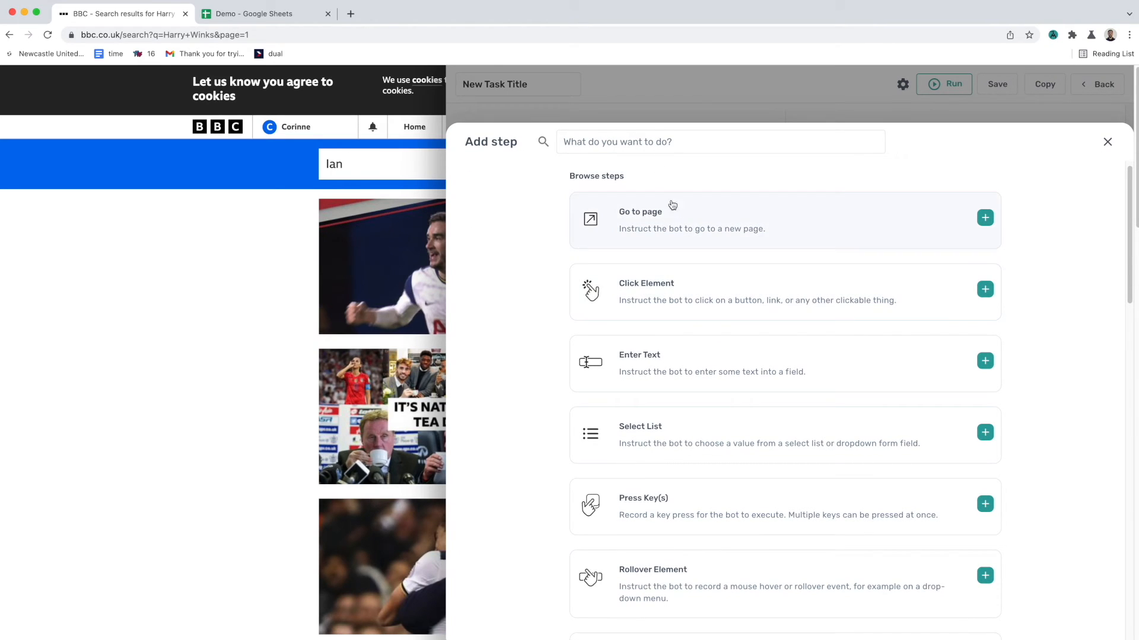
pyautogui.click(675, 142)
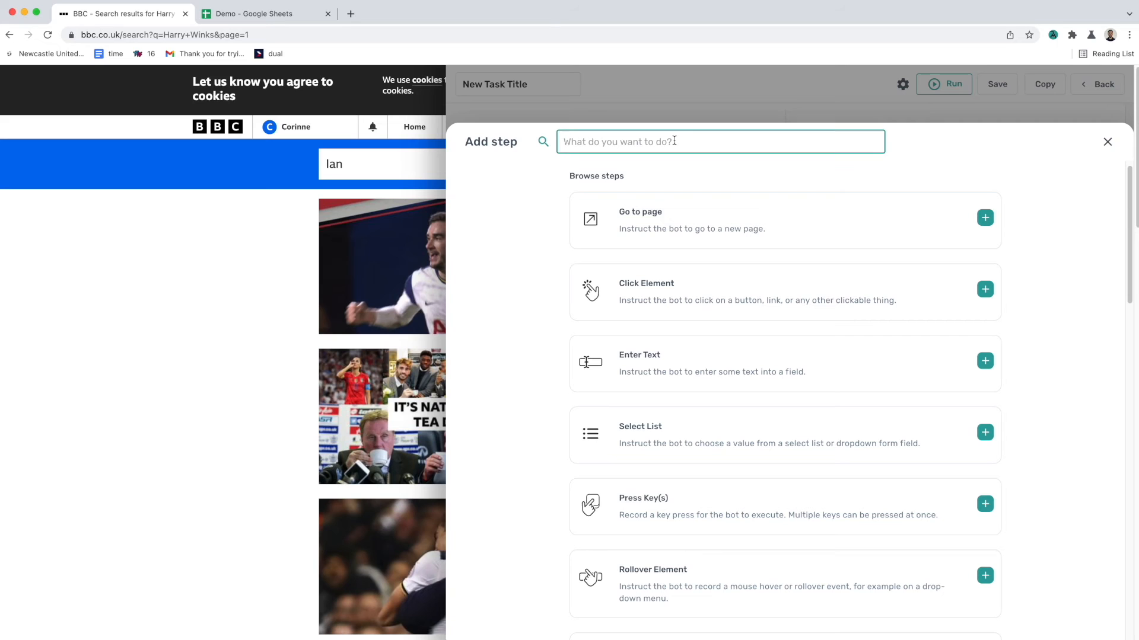
pyautogui.click(807, 502)
pyautogui.scroll(-3, 795, 379)
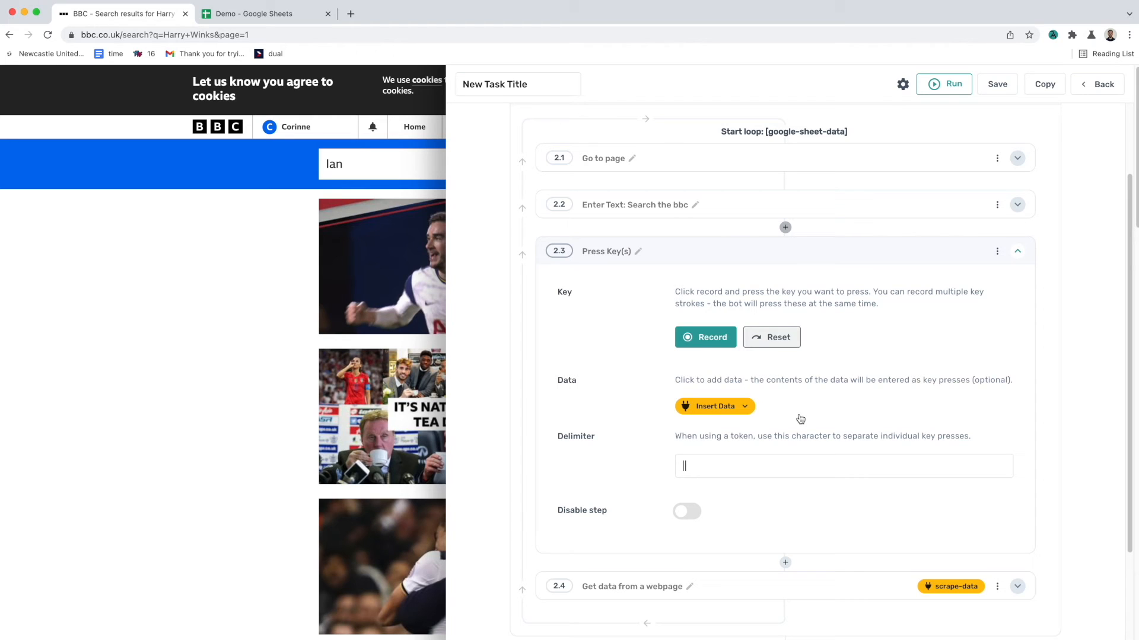
# Step: Record the Enter key for the Press Key(s) substep, stop recording and collapse it
pyautogui.click(725, 346)
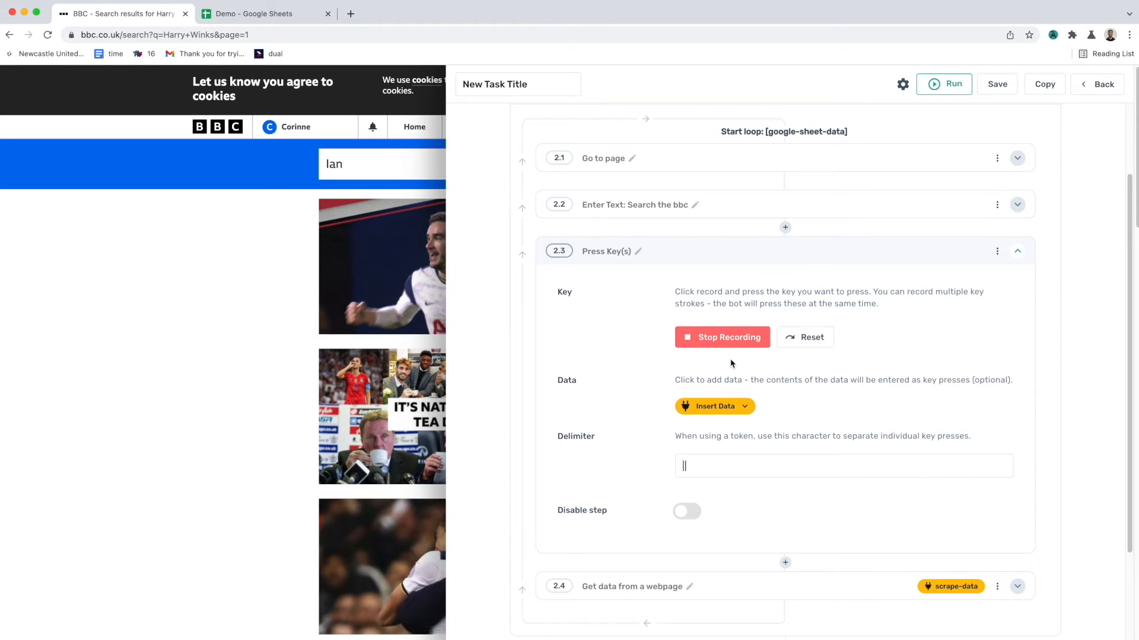
pyautogui.press('Return')
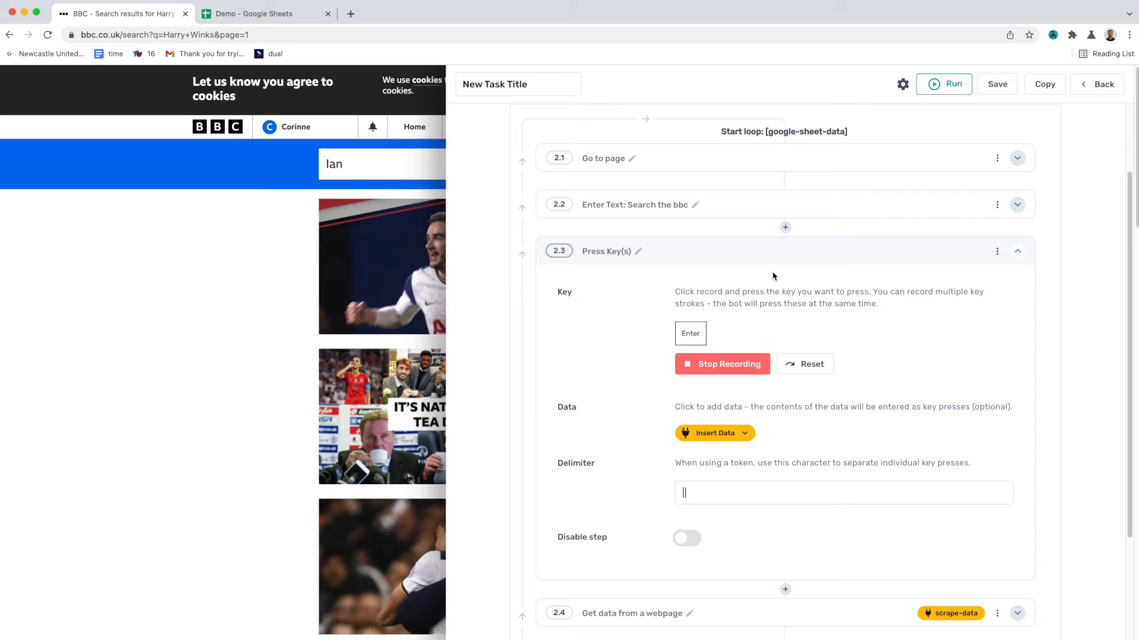
pyautogui.click(748, 363)
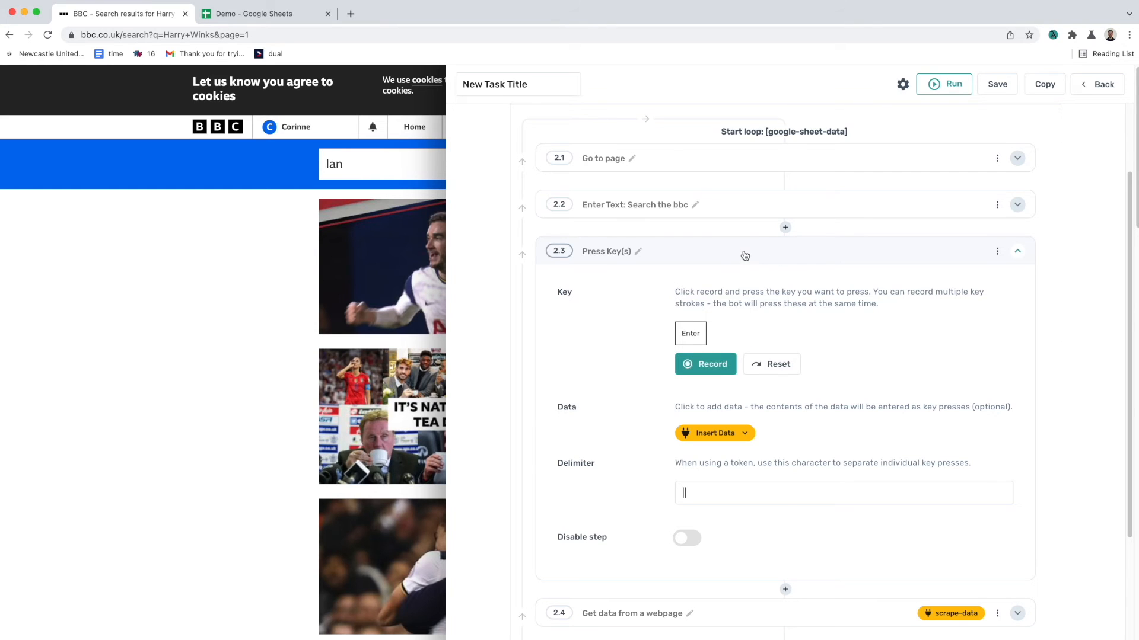
pyautogui.click(745, 254)
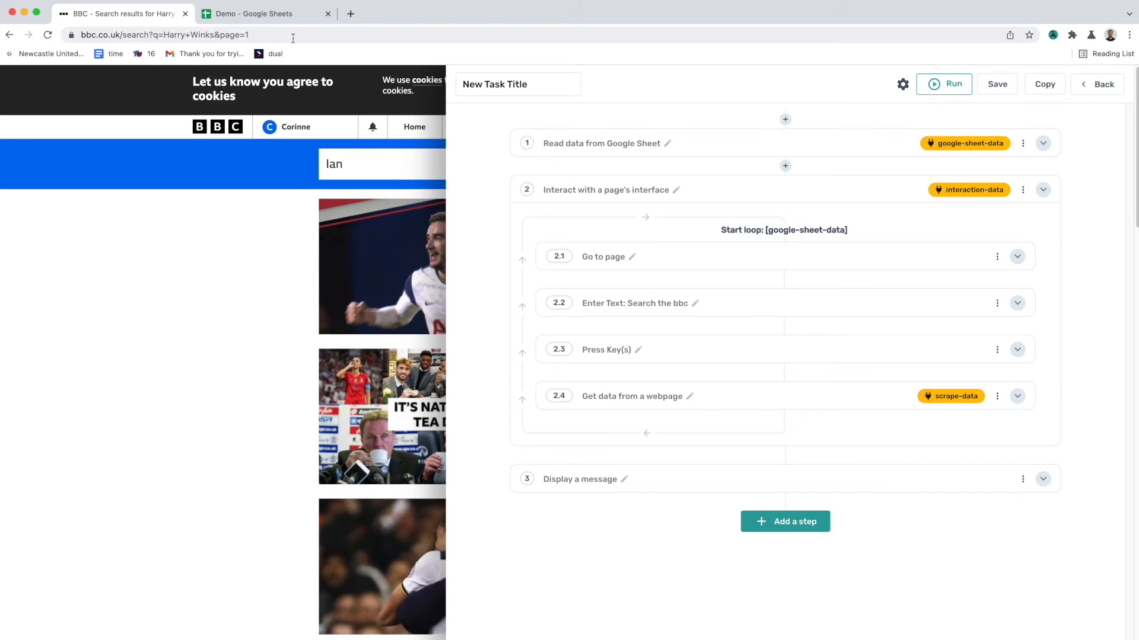
# Step: Save the automation
pyautogui.click(284, 18)
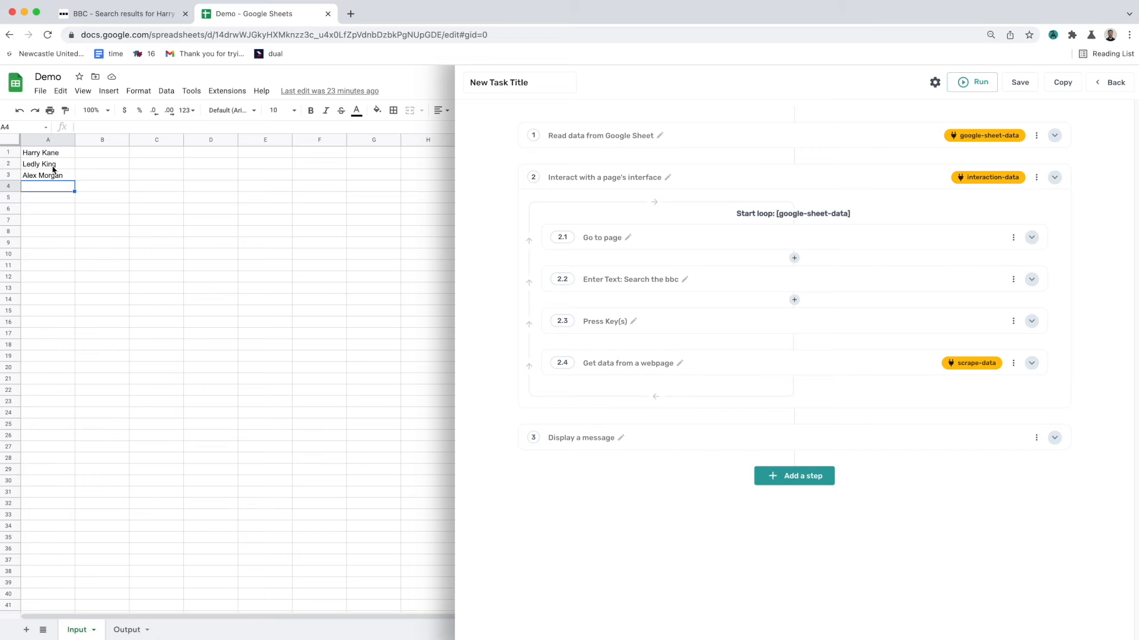
pyautogui.click(139, 23)
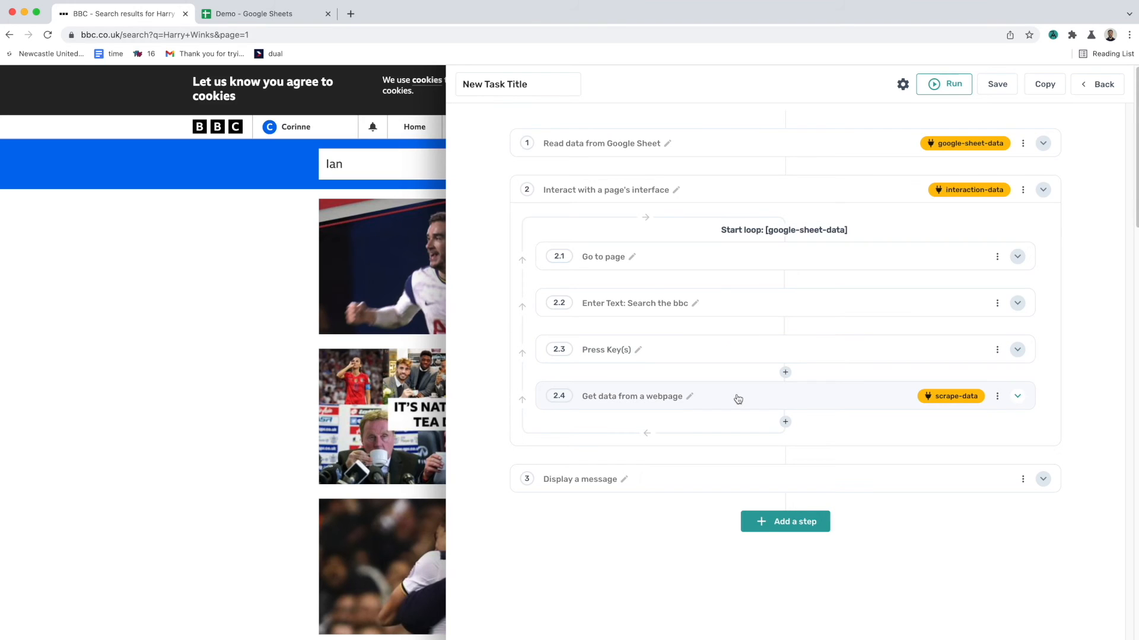
pyautogui.click(728, 476)
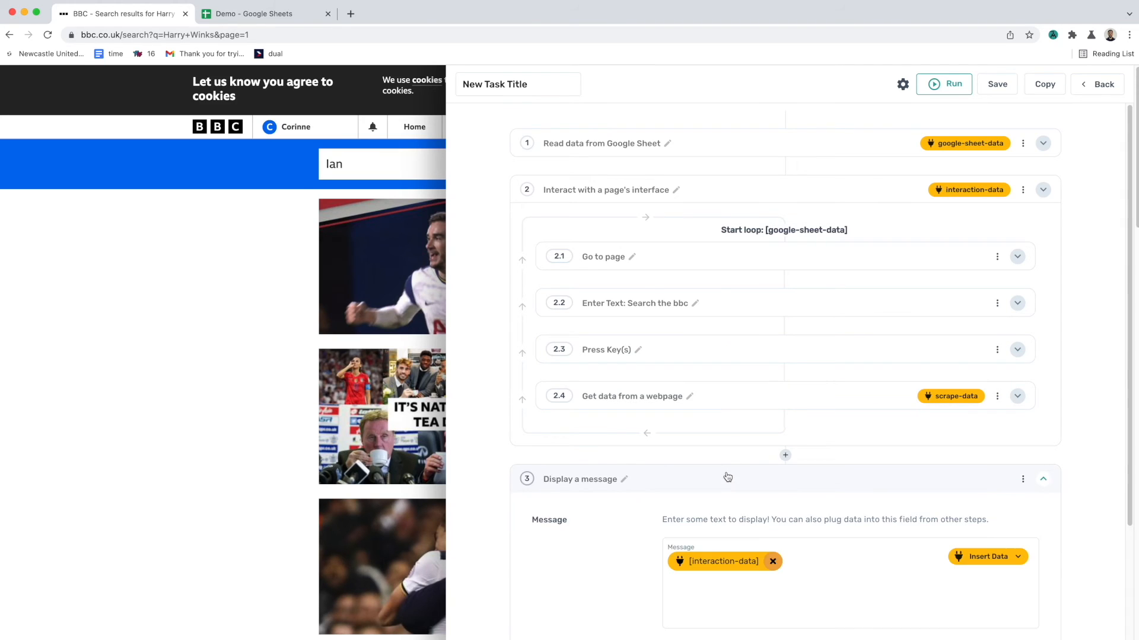
pyautogui.click(997, 84)
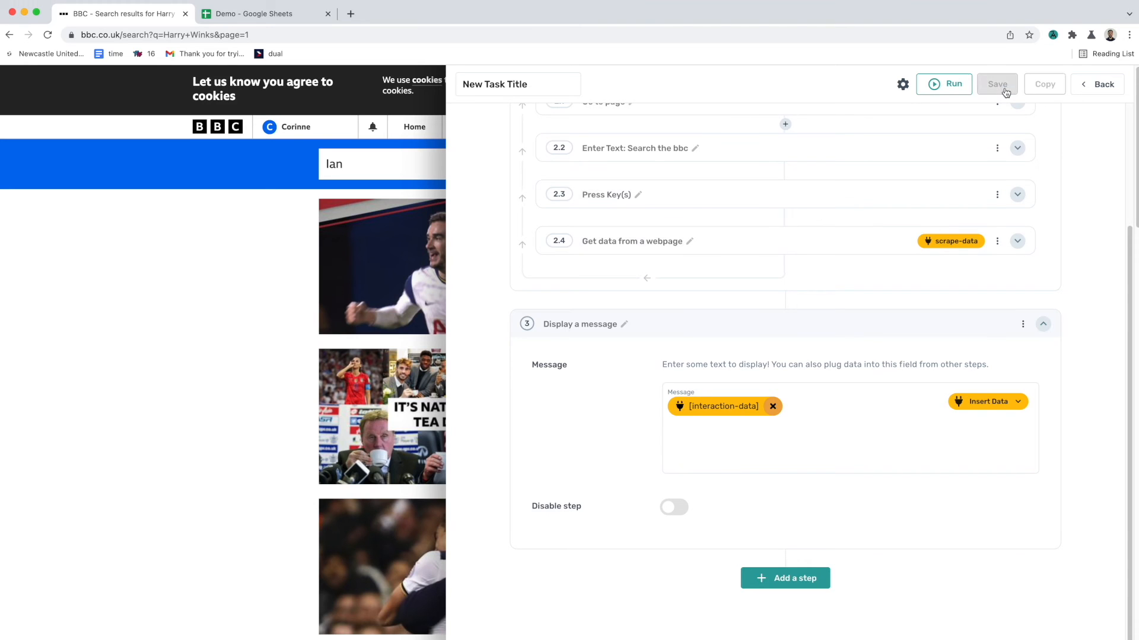
pyautogui.click(907, 374)
pyautogui.scroll(3, 844, 318)
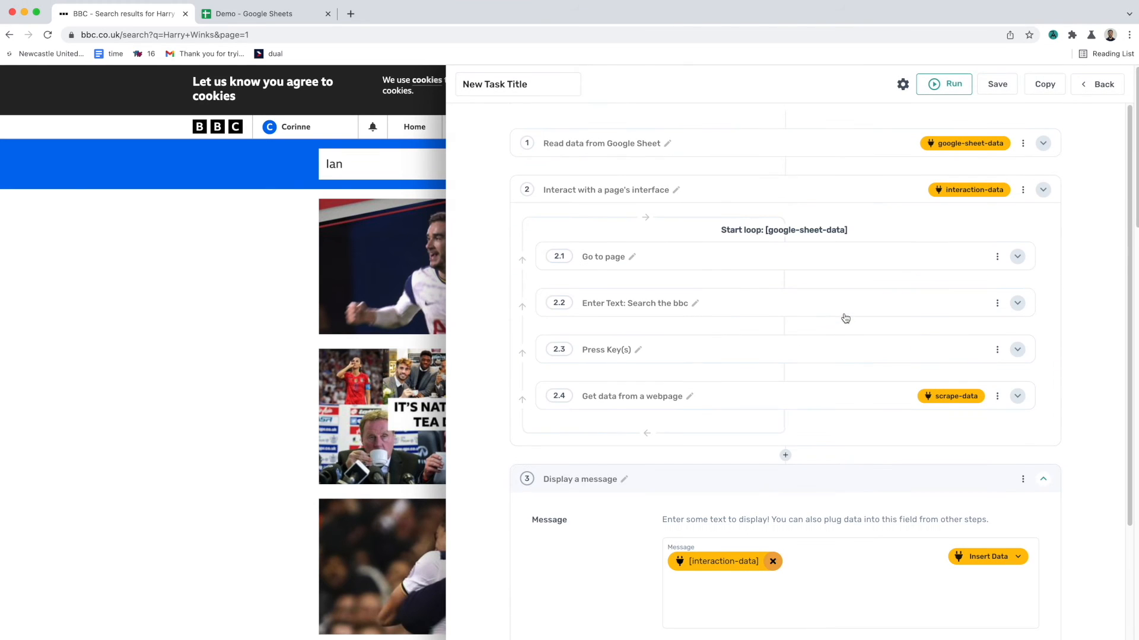
pyautogui.click(847, 483)
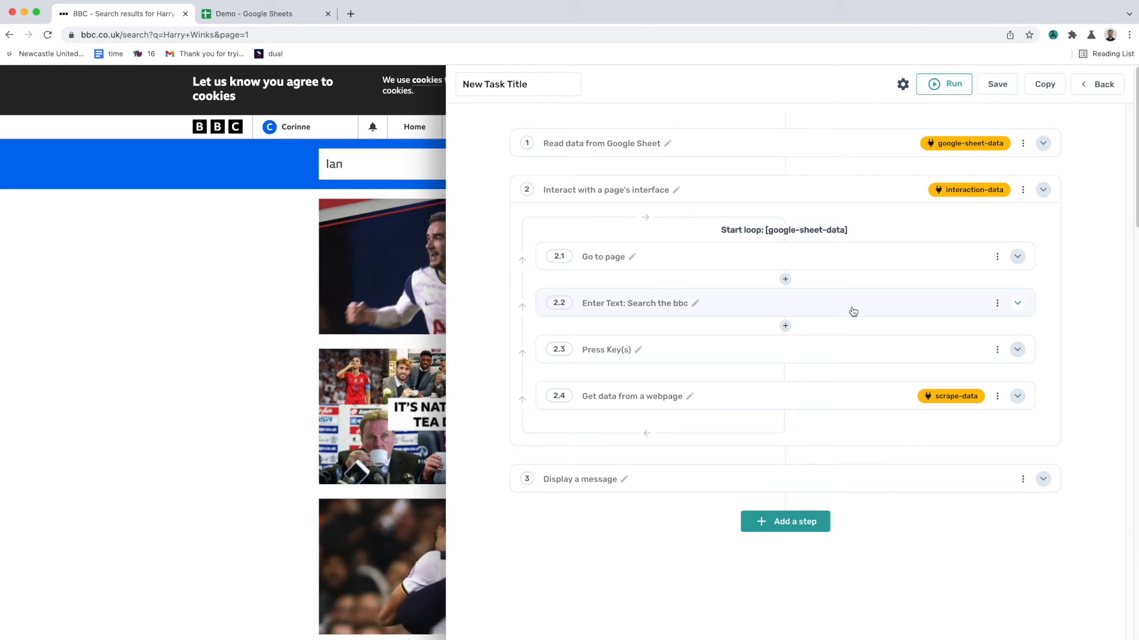
# Step: Run the automation in the cloud, review the message table of scraped results, then stop and close the run
pyautogui.click(949, 83)
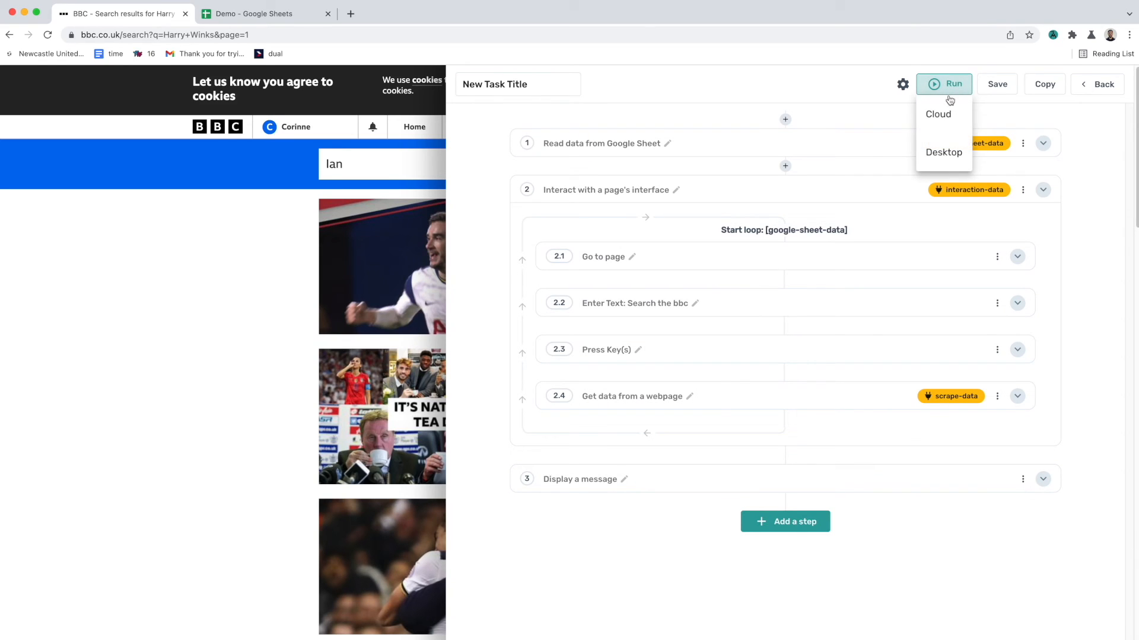
pyautogui.click(954, 120)
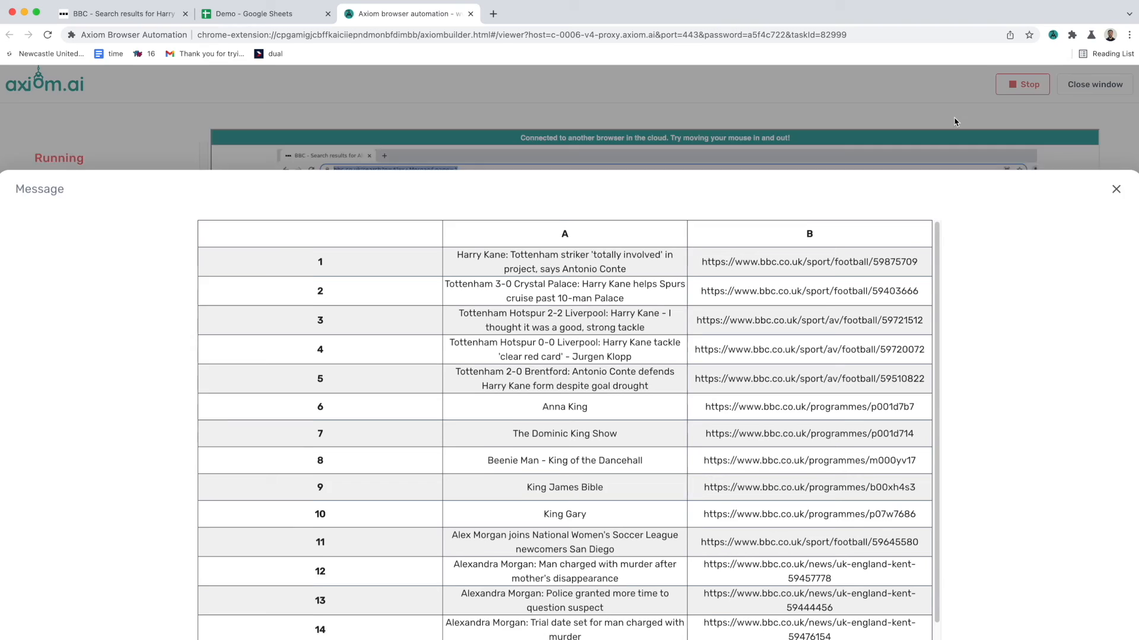
pyautogui.scroll(-2, 802, 384)
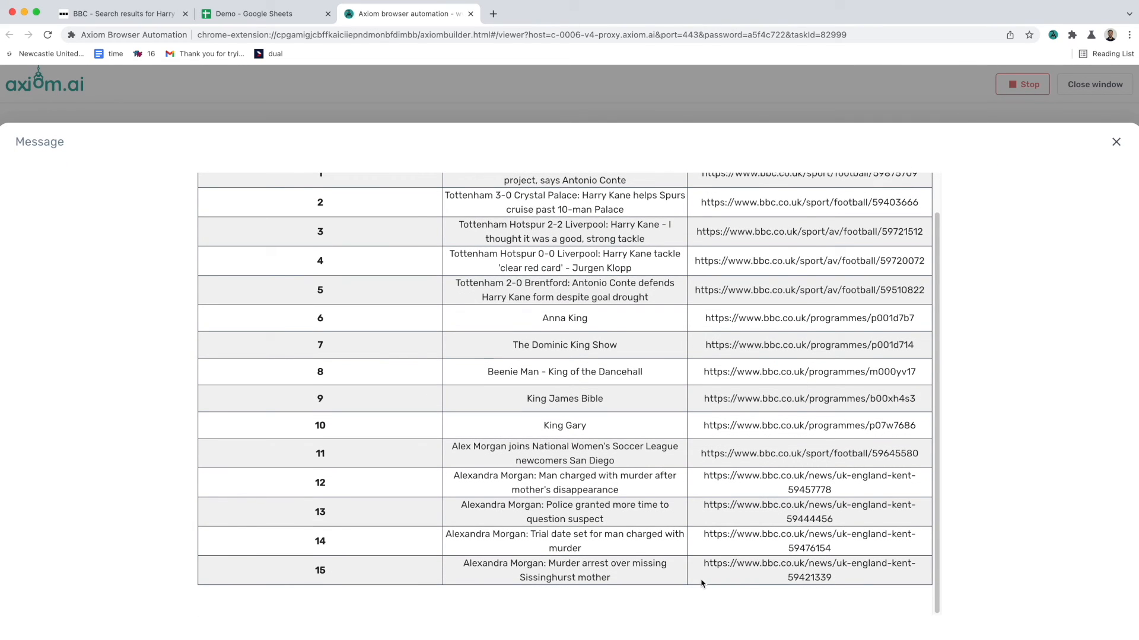
pyautogui.scroll(2, 666, 442)
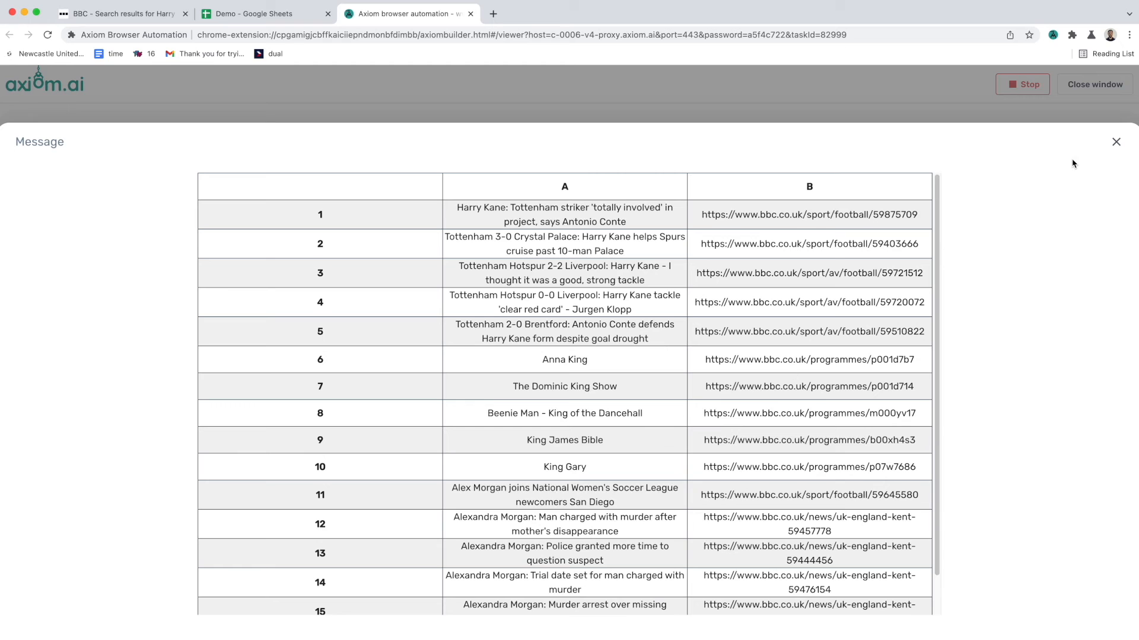
pyautogui.click(1113, 143)
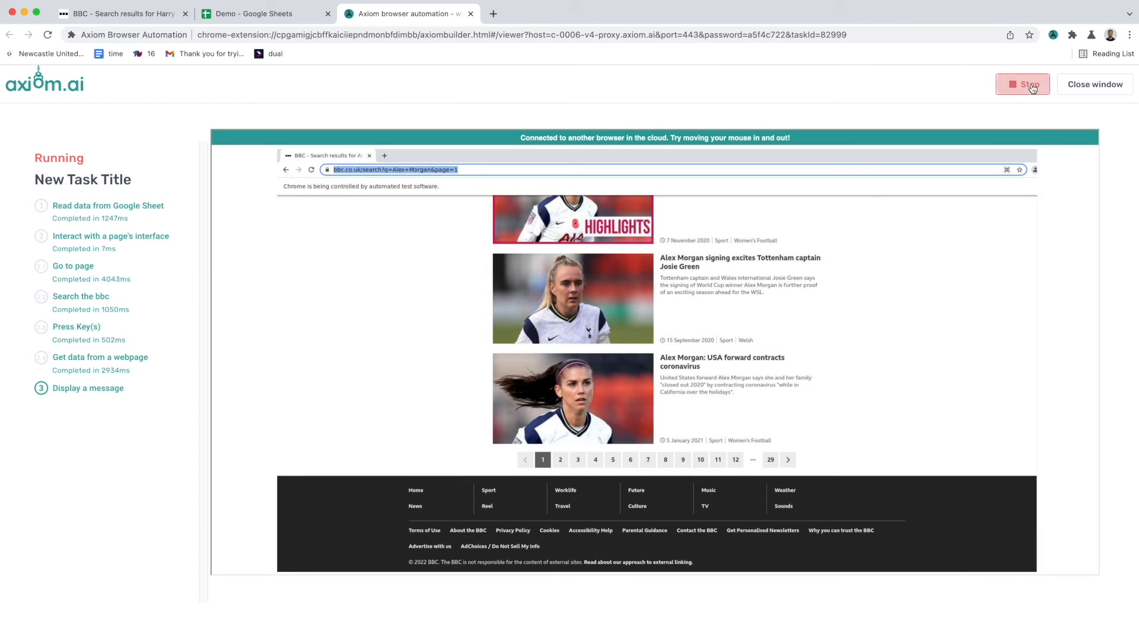
pyautogui.click(1022, 84)
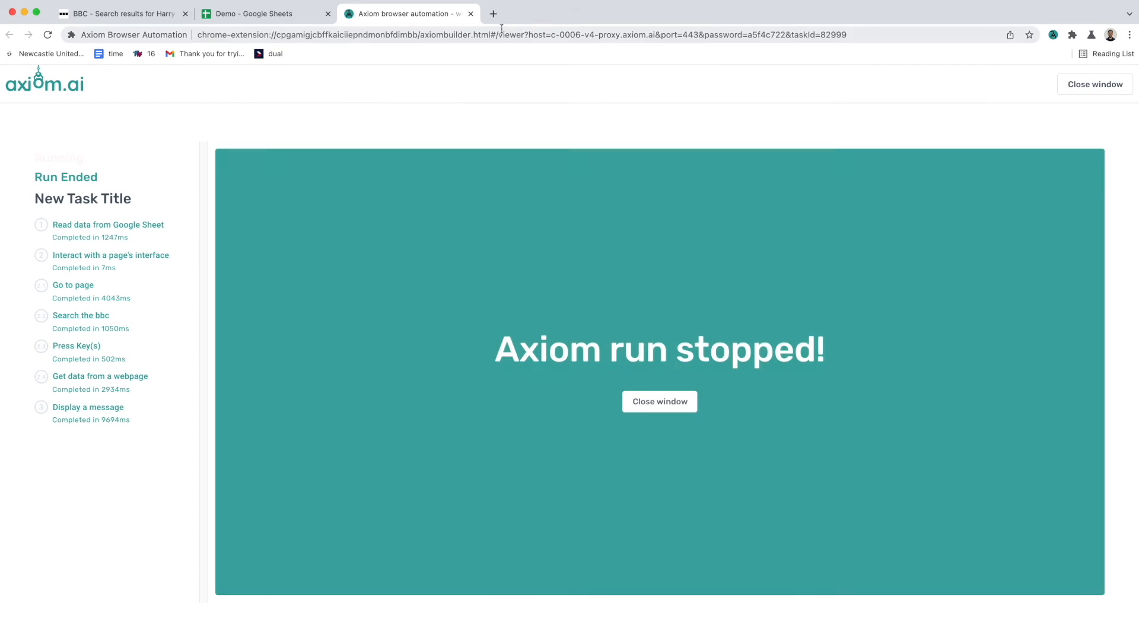
pyautogui.click(473, 15)
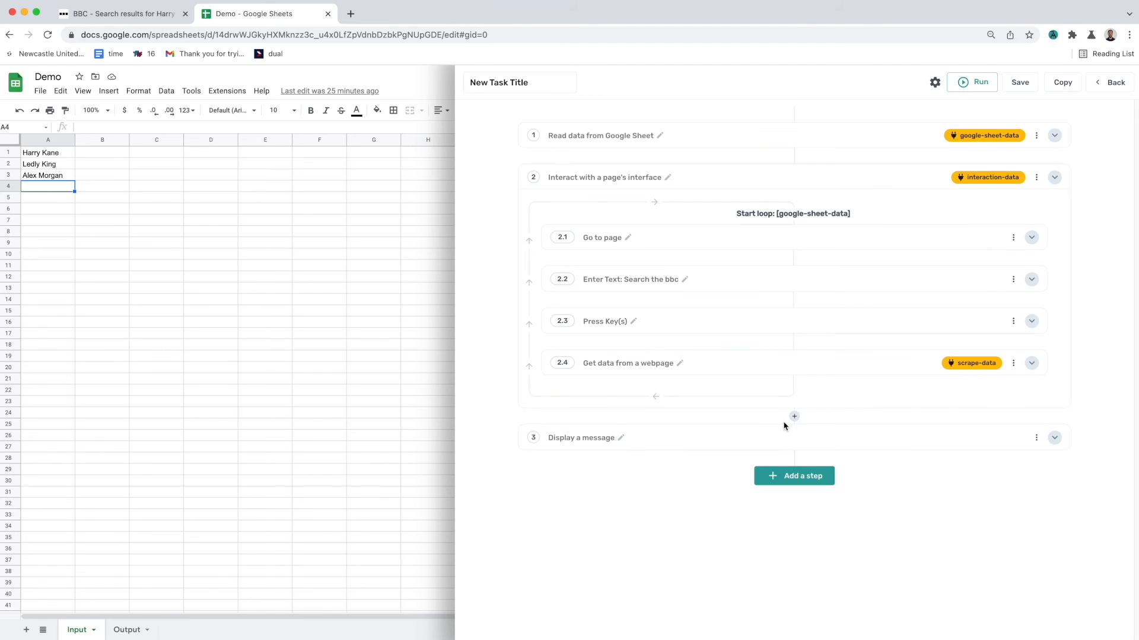
# Step: Add a 'Write data to a Google Sheet' step at the end, using the current spreadsheet URL and sheet Output
pyautogui.click(798, 479)
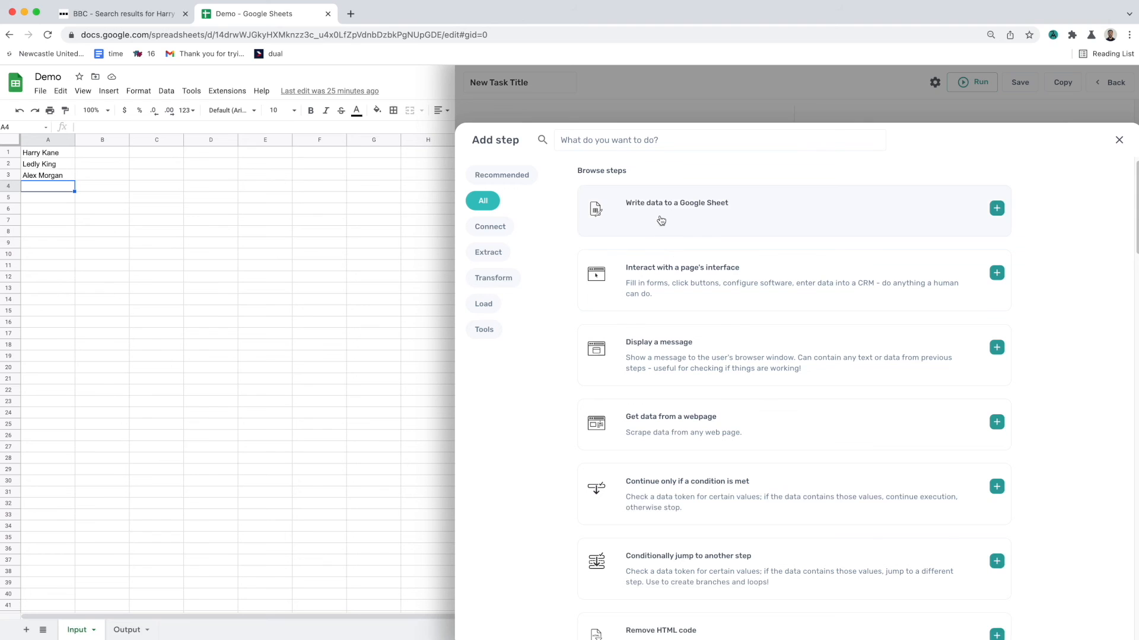
pyautogui.click(660, 220)
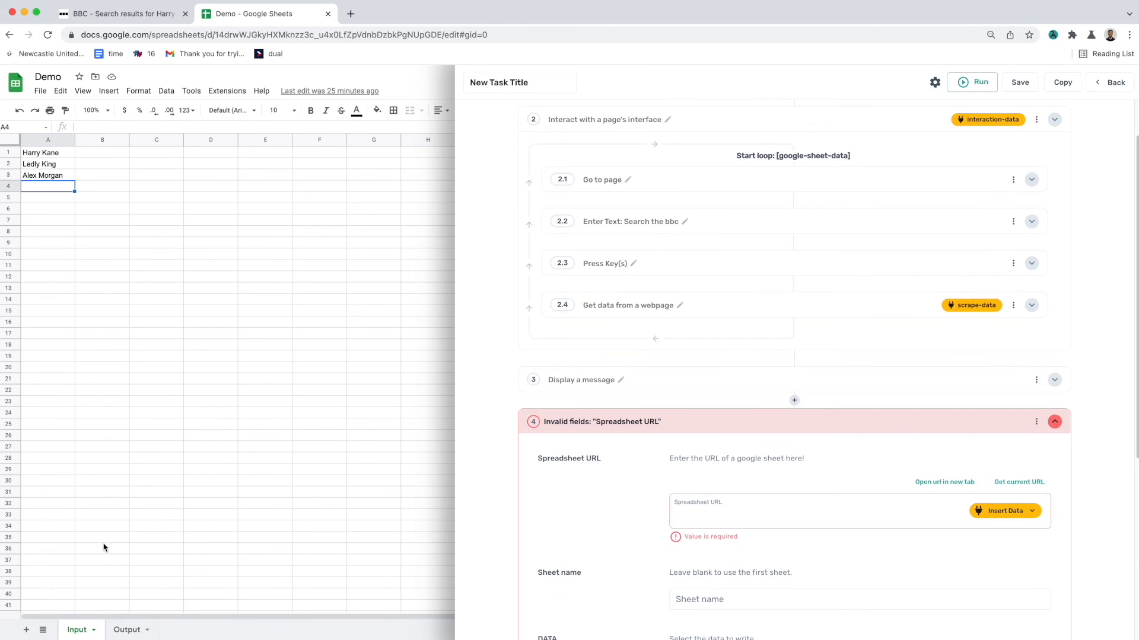
pyautogui.click(1024, 484)
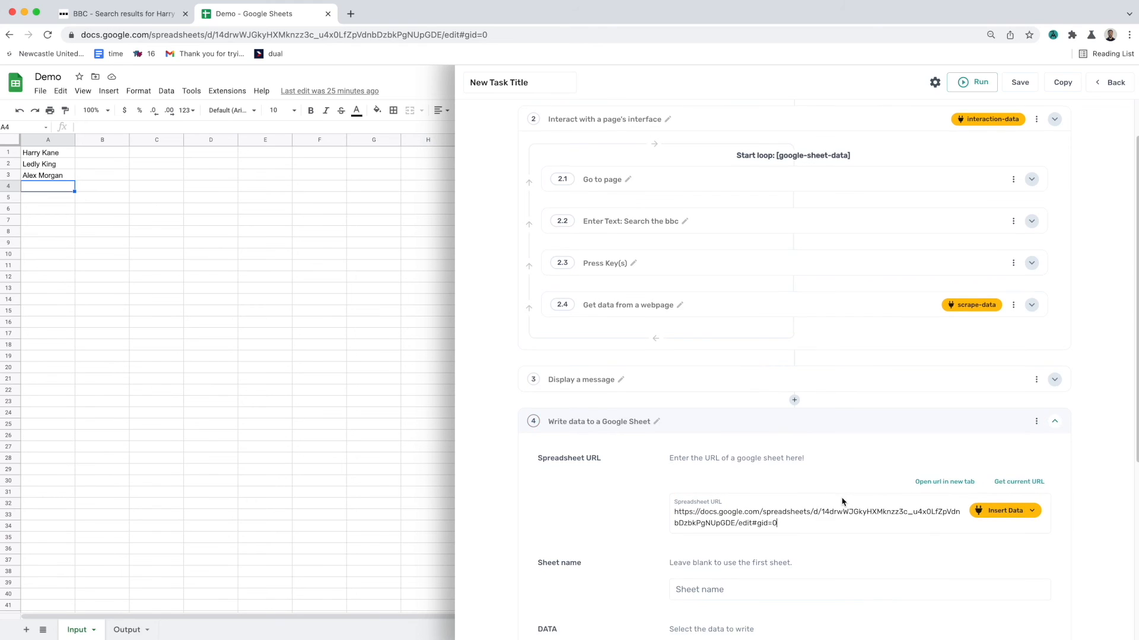
pyautogui.scroll(-5, 841, 498)
pyautogui.click(792, 272)
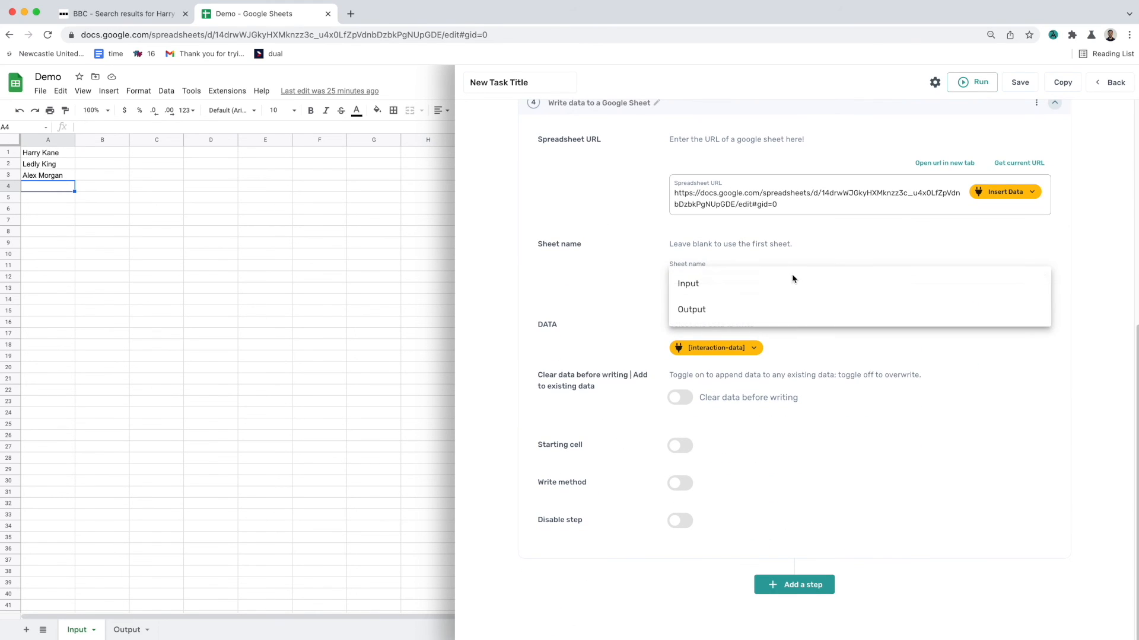
pyautogui.click(781, 312)
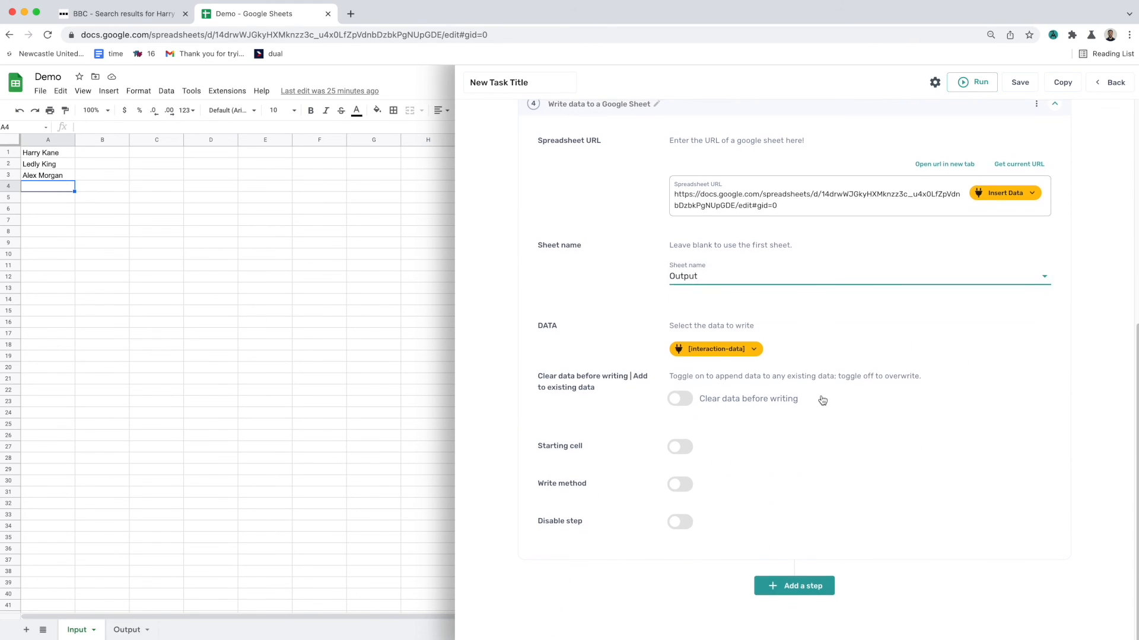
# Step: Save the automation and run it in the cloud
pyautogui.scroll(2, 821, 399)
pyautogui.click(1014, 84)
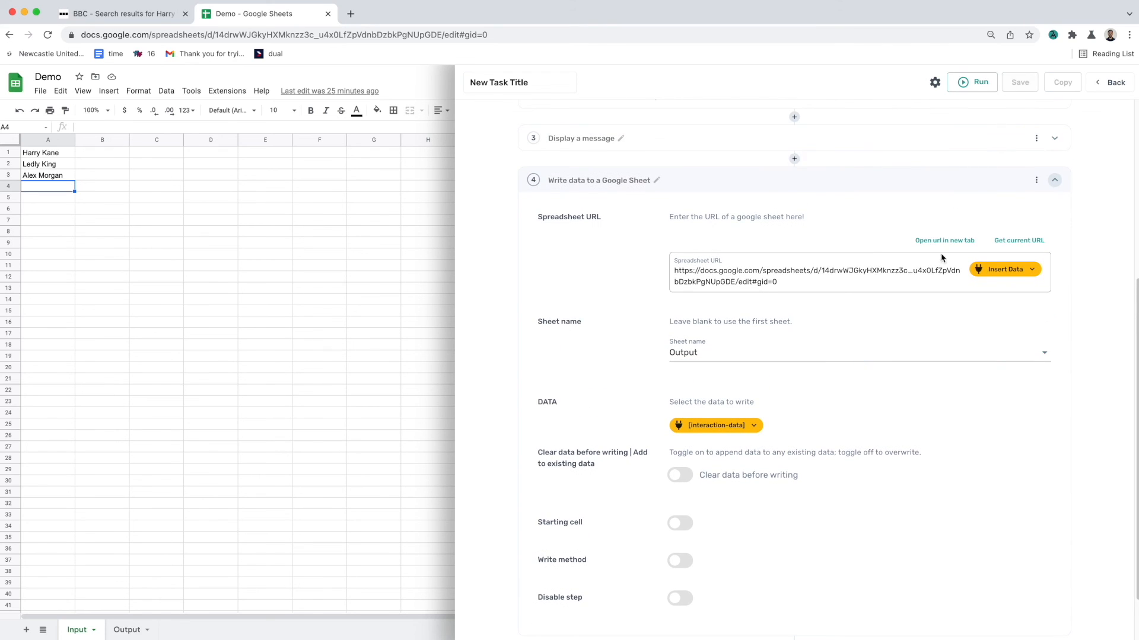
pyautogui.click(902, 370)
pyautogui.click(963, 82)
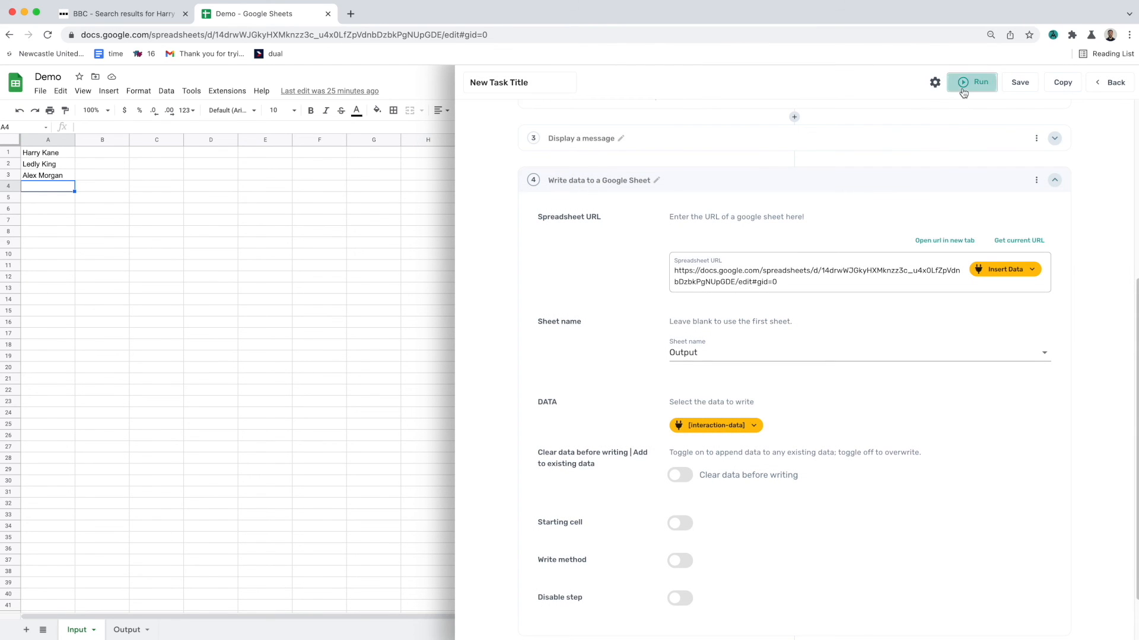
pyautogui.click(967, 119)
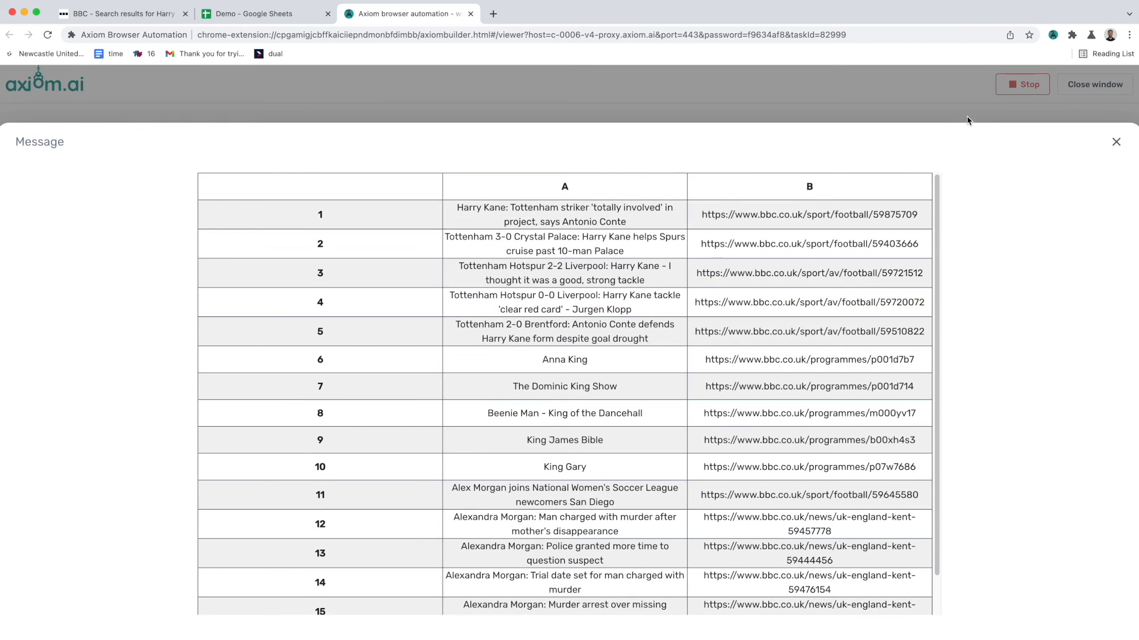
# Step: Close the result message and open the spreadsheet's Output sheet to check the written headlines and links
pyautogui.click(1117, 144)
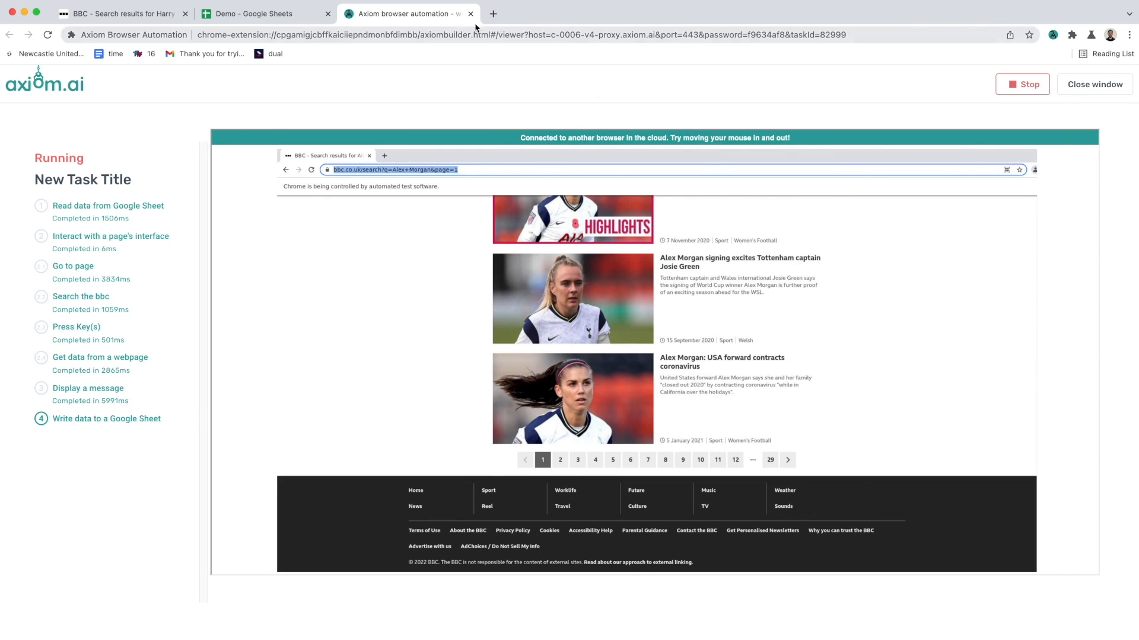
pyautogui.click(266, 14)
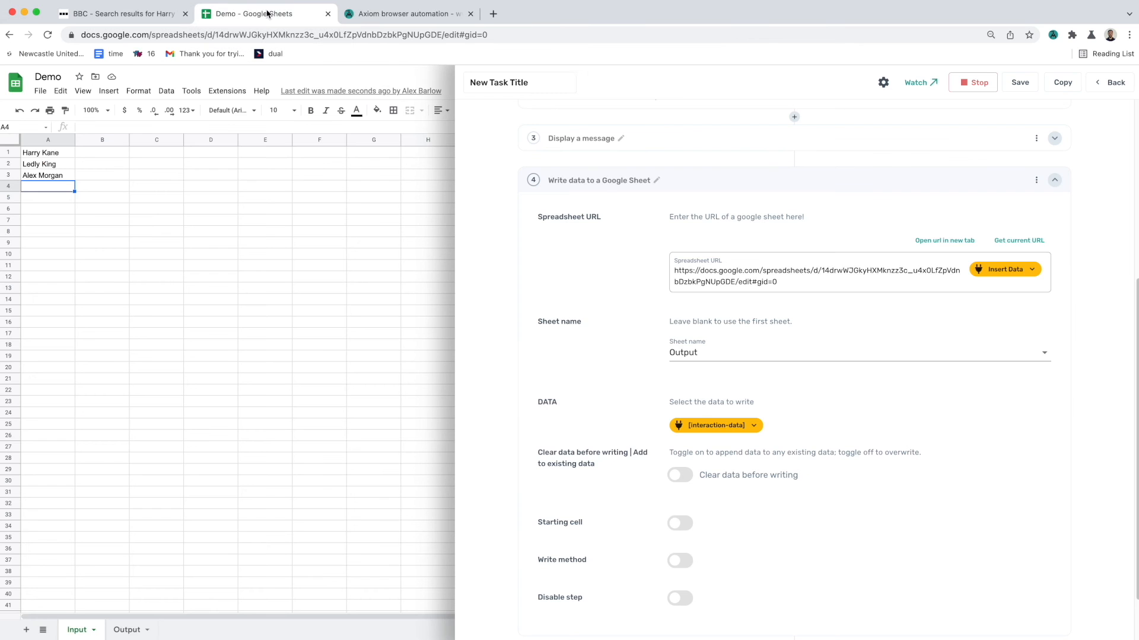
pyautogui.click(132, 629)
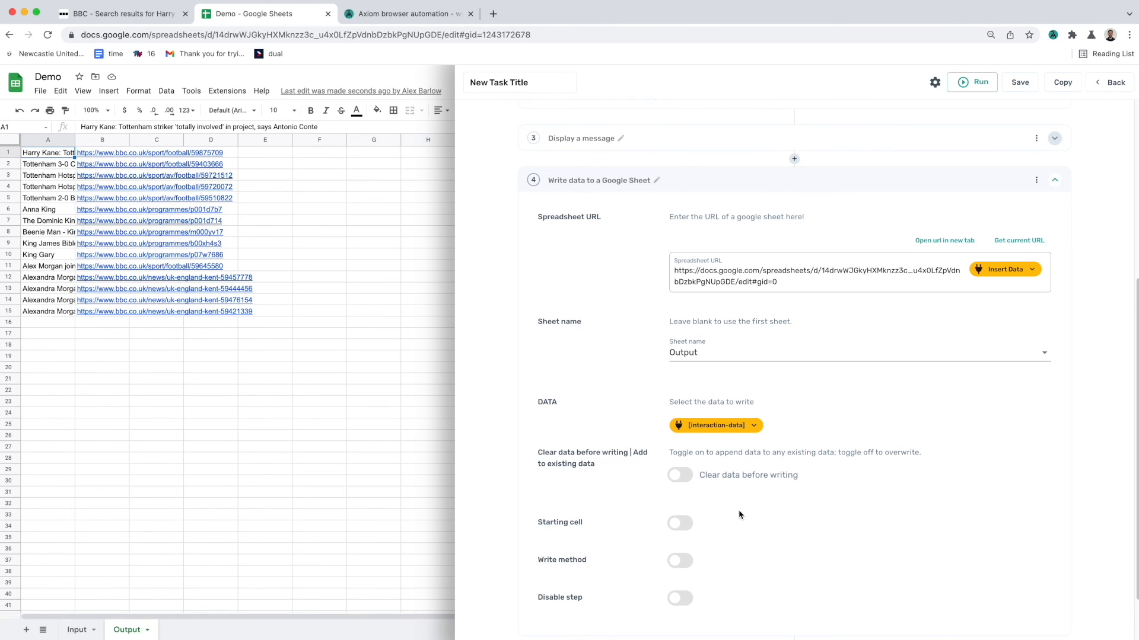
pyautogui.scroll(-2, 740, 515)
pyautogui.scroll(3, 744, 514)
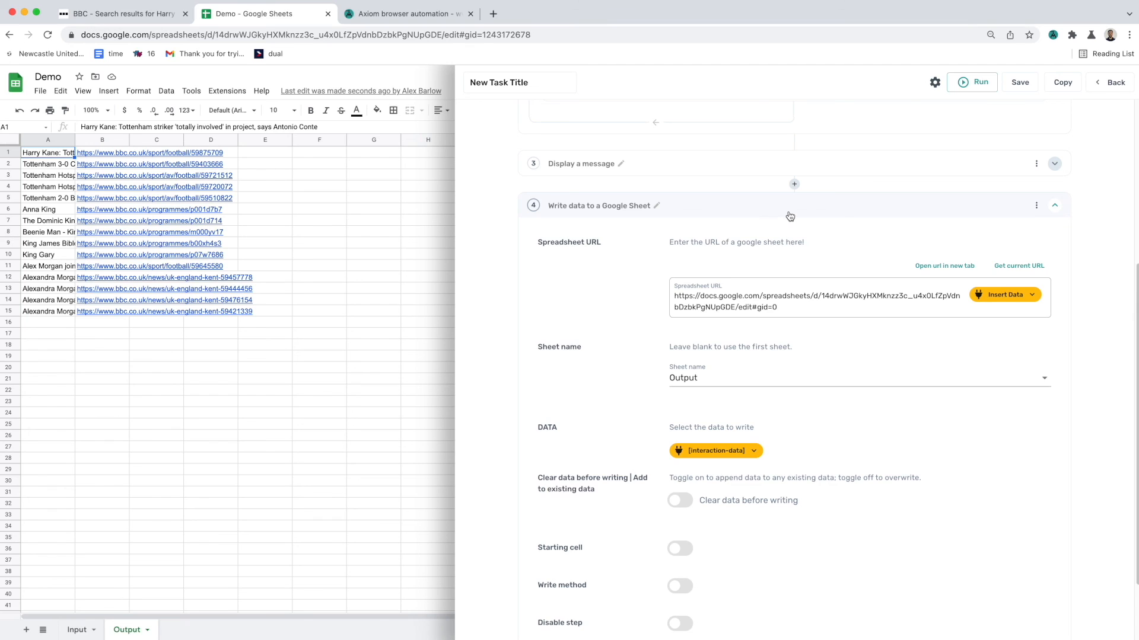
pyautogui.click(790, 216)
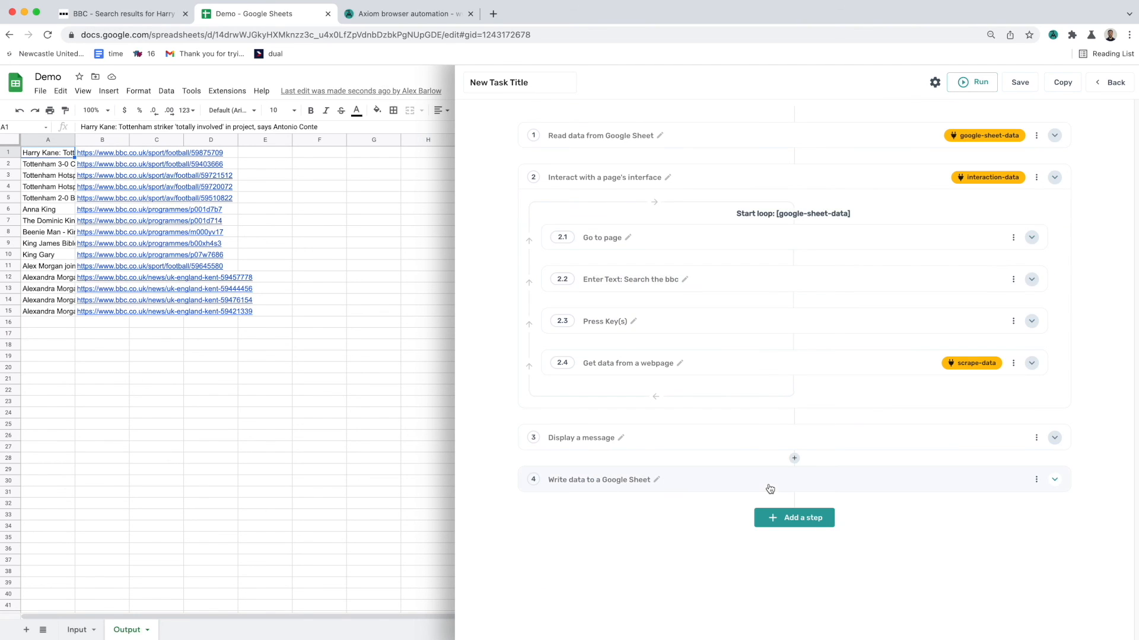